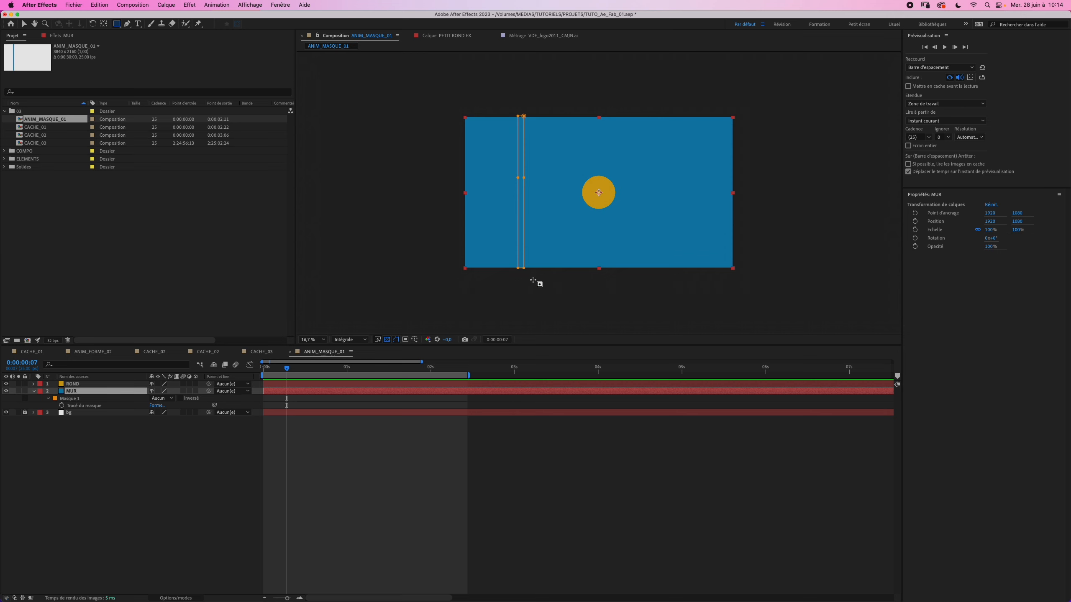
# Set the MUR layer's mask mode to Addition so only the narrow vertical wall strip shows.
pyautogui.click(169, 401)
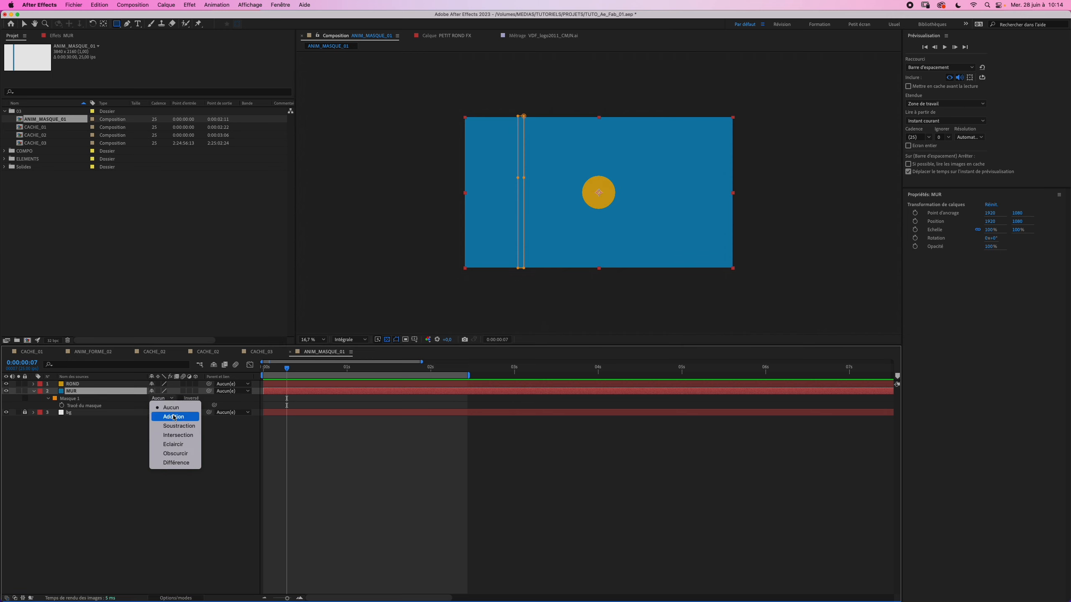
pyautogui.click(173, 416)
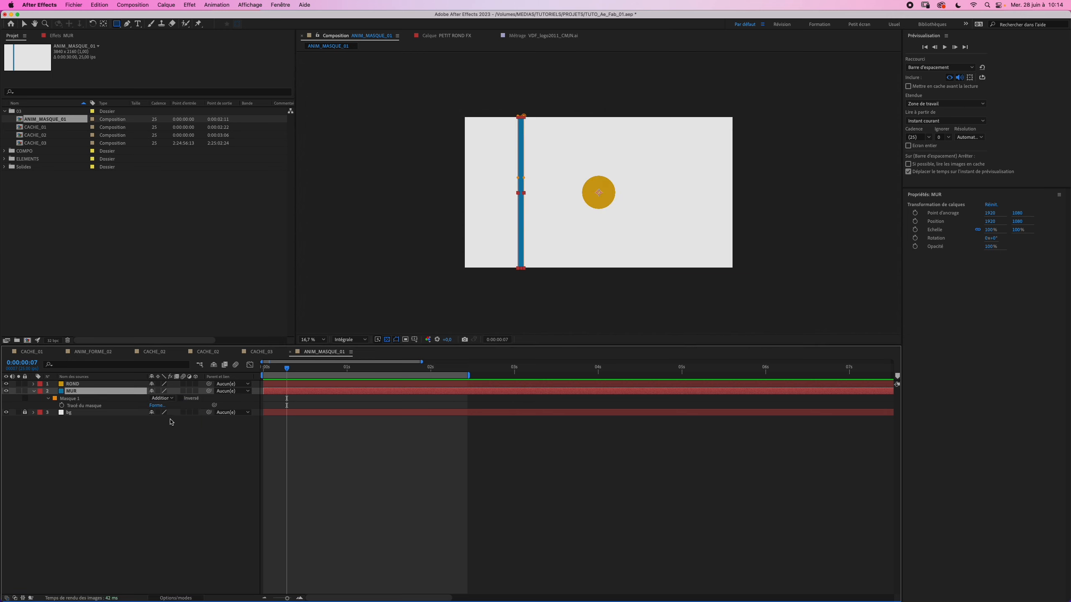
pyautogui.click(33, 391)
# Compare the ROND layer without its circular mask by setting the mask mode to Aucun, and restore it to Addition.
pyautogui.click(78, 385)
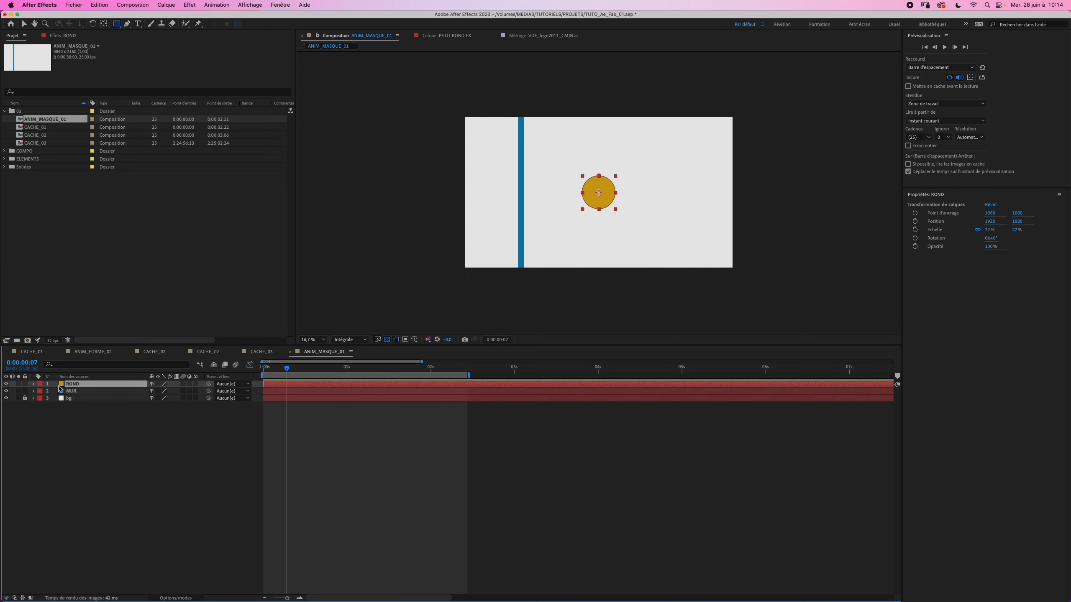
pyautogui.press('m')
pyautogui.click(167, 392)
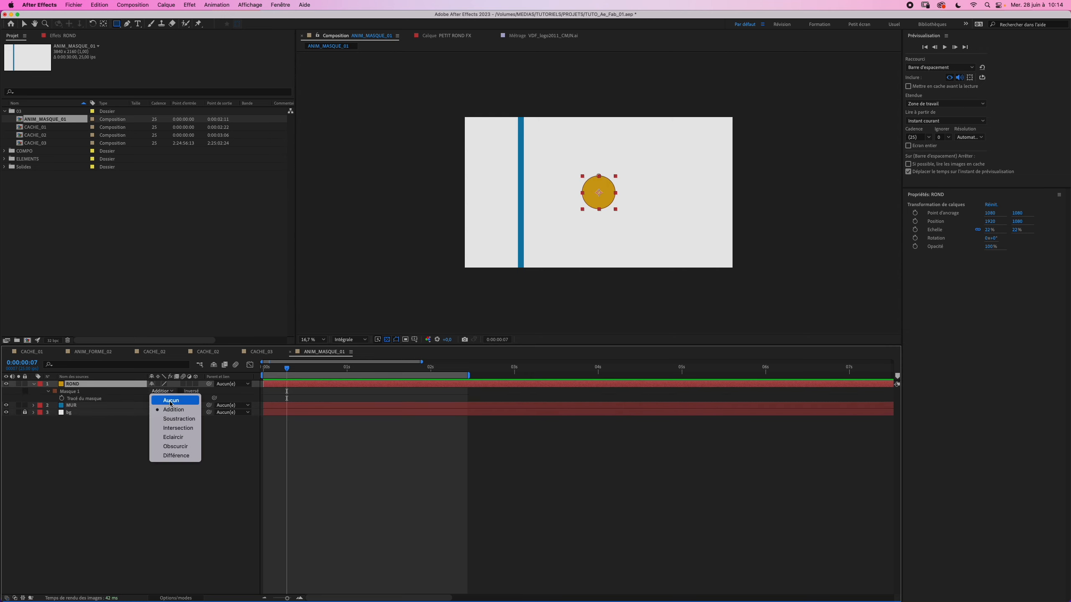
pyautogui.click(168, 401)
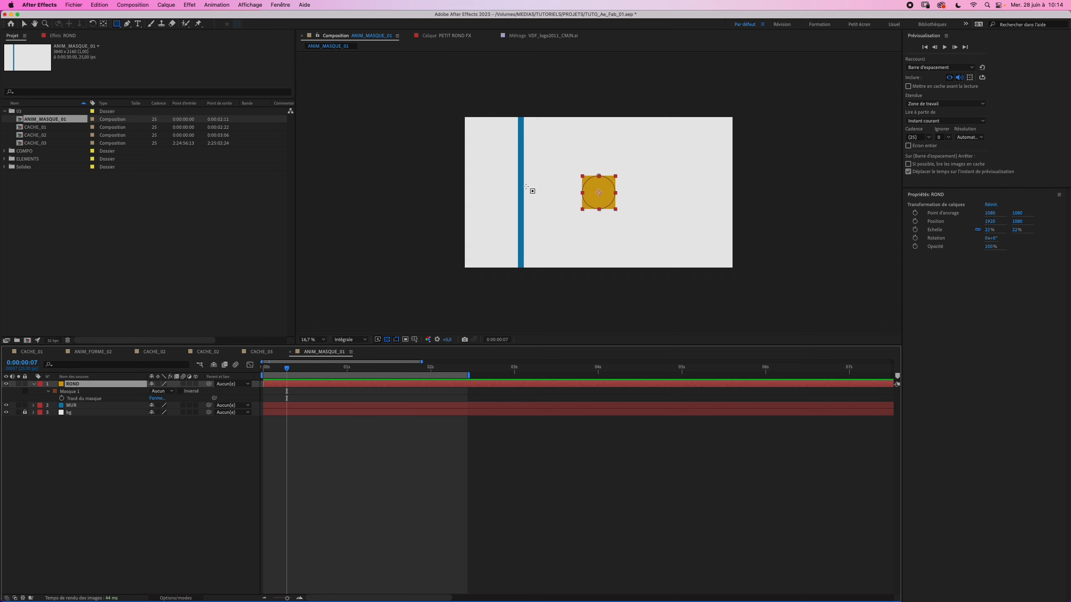
pyautogui.moveTo(117, 24); pyautogui.dragTo(144, 42)
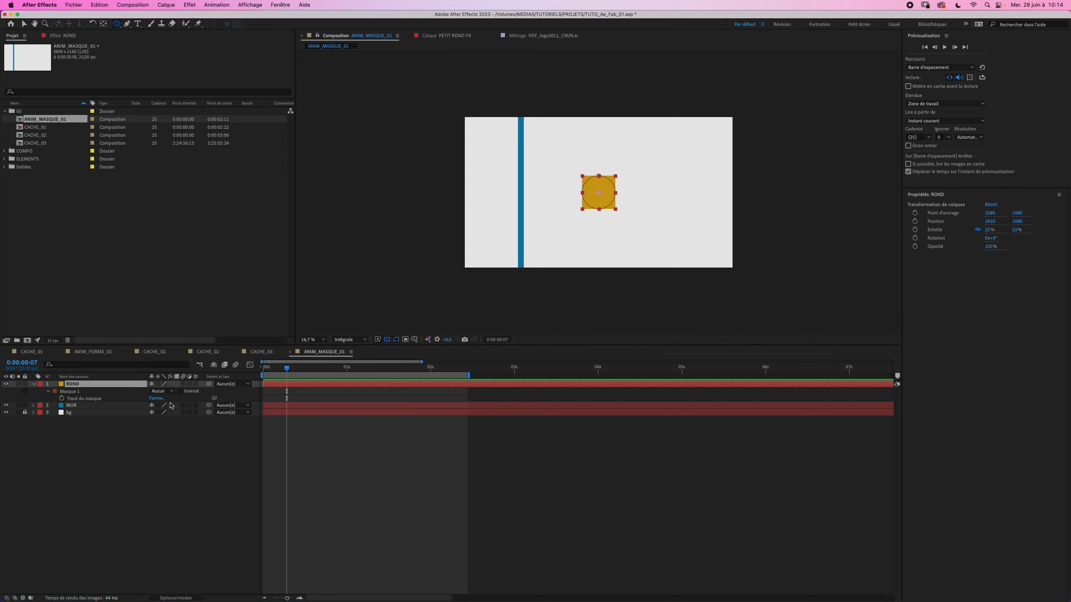
pyautogui.click(162, 391)
pyautogui.click(162, 407)
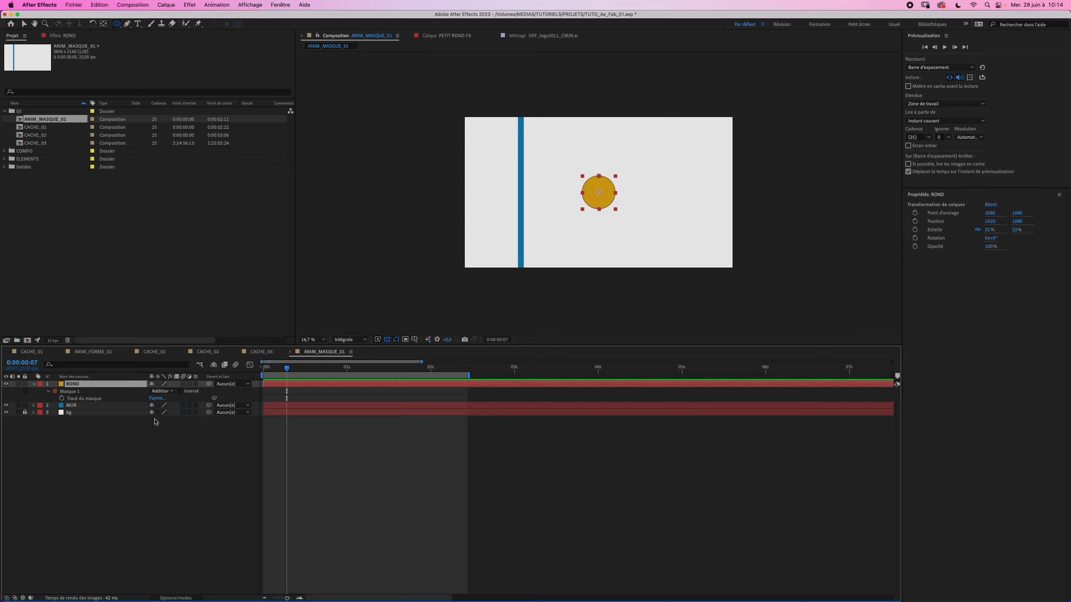
pyautogui.click(33, 384)
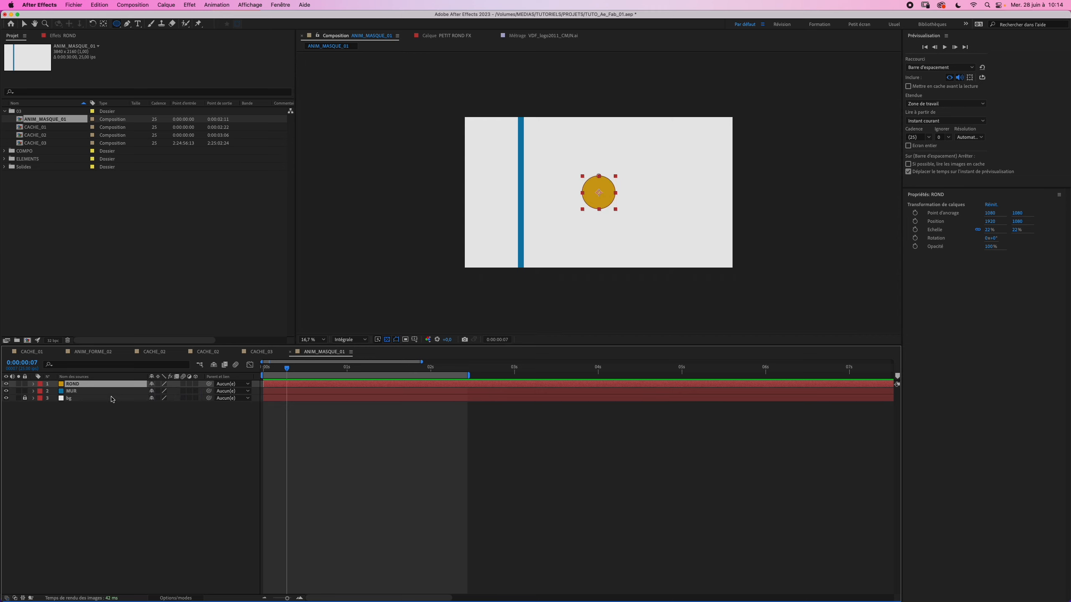
# At frame 10, place ROND outside the composition's right edge at about 4328, 1080 and enable position keyframing.
pyautogui.press('Home')
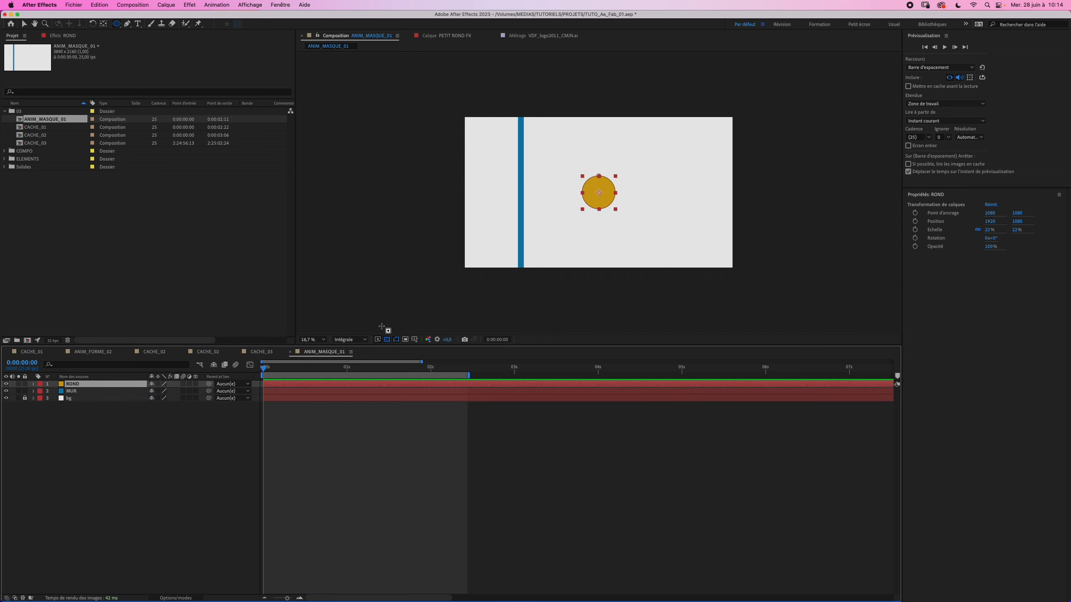
pyautogui.hotkey('shift', 'pagedown')
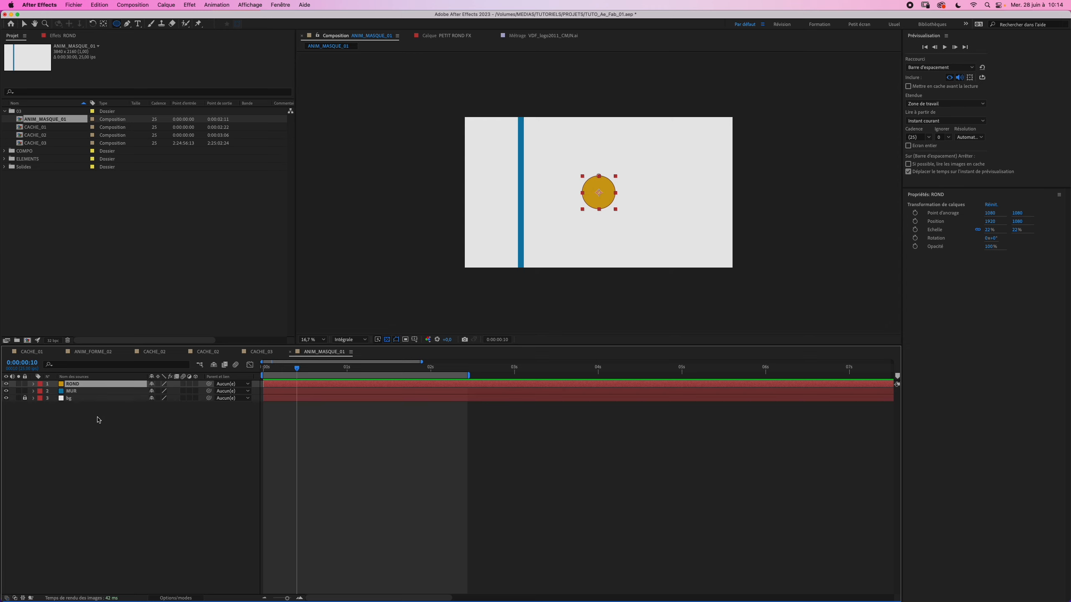
pyautogui.press('p')
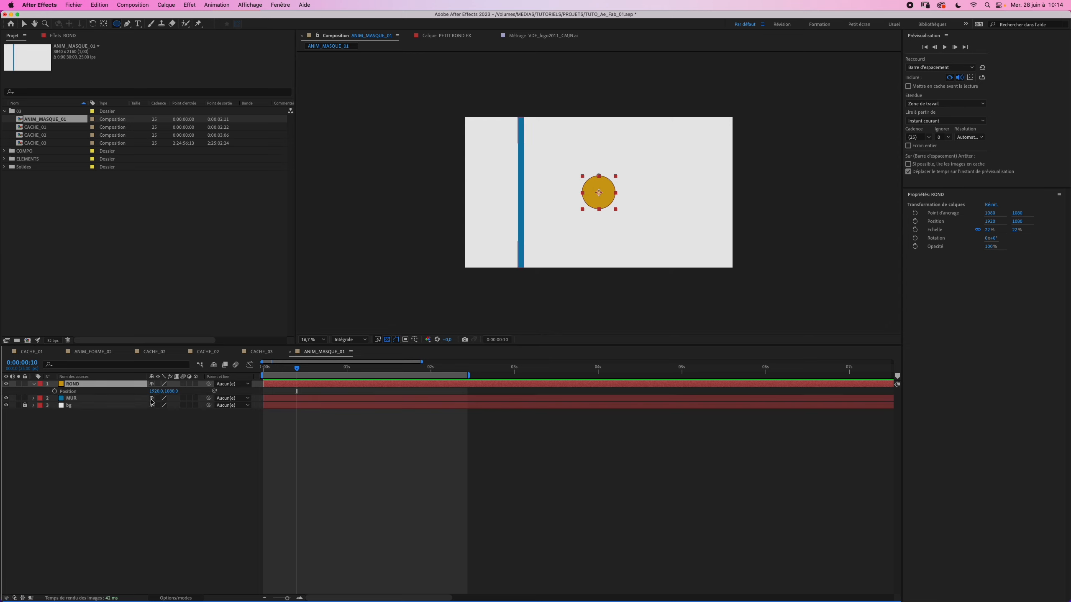
pyautogui.moveTo(157, 391); pyautogui.dragTo(265, 392)
pyautogui.click(53, 391)
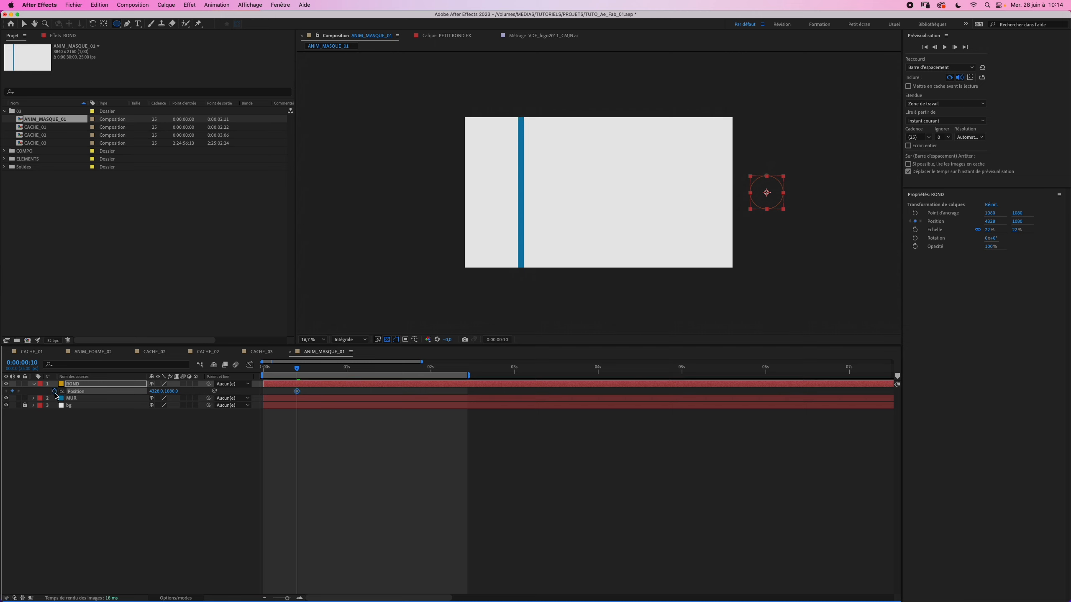
# At frame 20, keyframe ROND on the far side of the wall at about 359, 1080.
pyautogui.hotkey('shift', 'pagedown')
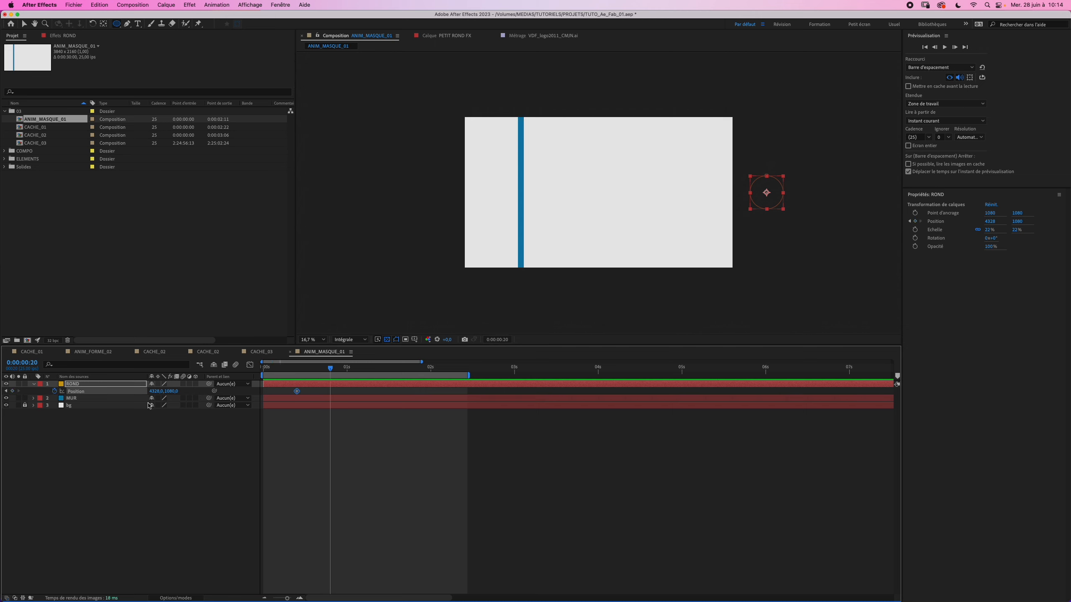
pyautogui.moveTo(153, 391); pyautogui.dragTo(4, 407)
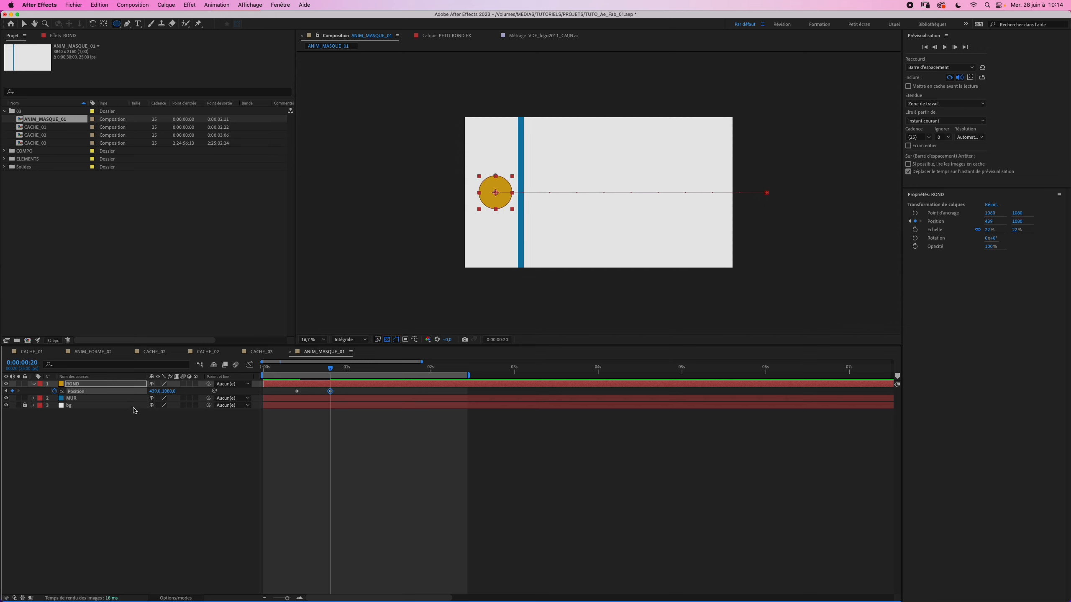
pyautogui.moveTo(150, 391); pyautogui.dragTo(128, 399)
# At 0:00:01:05, keyframe ROND back outside the right edge and higher up, at about 4358, 480.
pyautogui.hotkey('shift', 'pagedown')
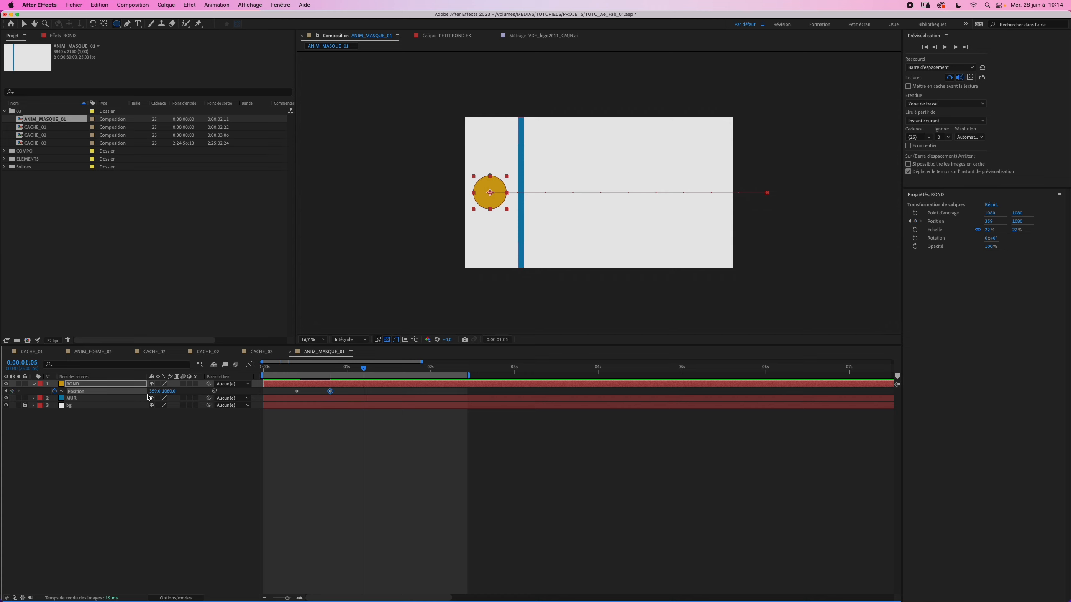
pyautogui.moveTo(158, 391); pyautogui.dragTo(297, 392)
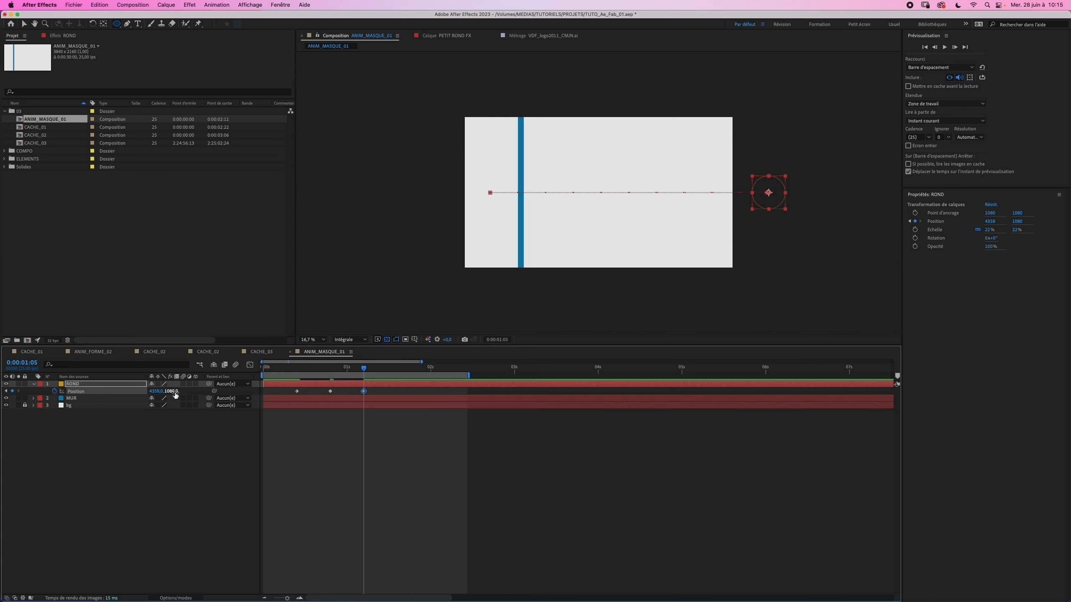
pyautogui.moveTo(172, 393); pyautogui.dragTo(152, 393)
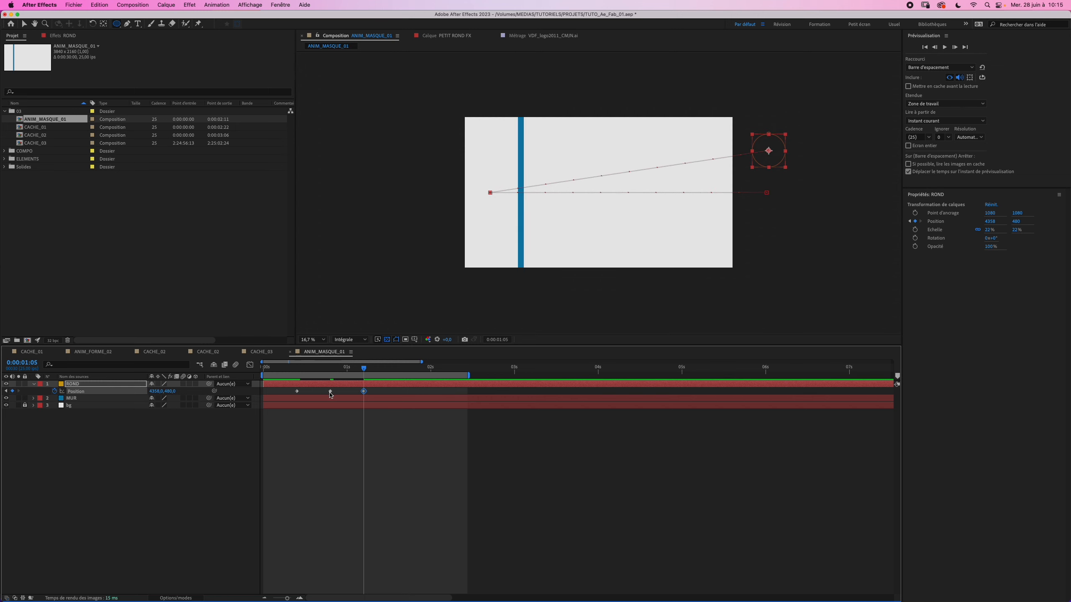
# Curve ROND's incoming and outgoing motion paths into arcs by extending handles from the first and last keyframes with the Convert Vertex tool.
pyautogui.click(347, 370)
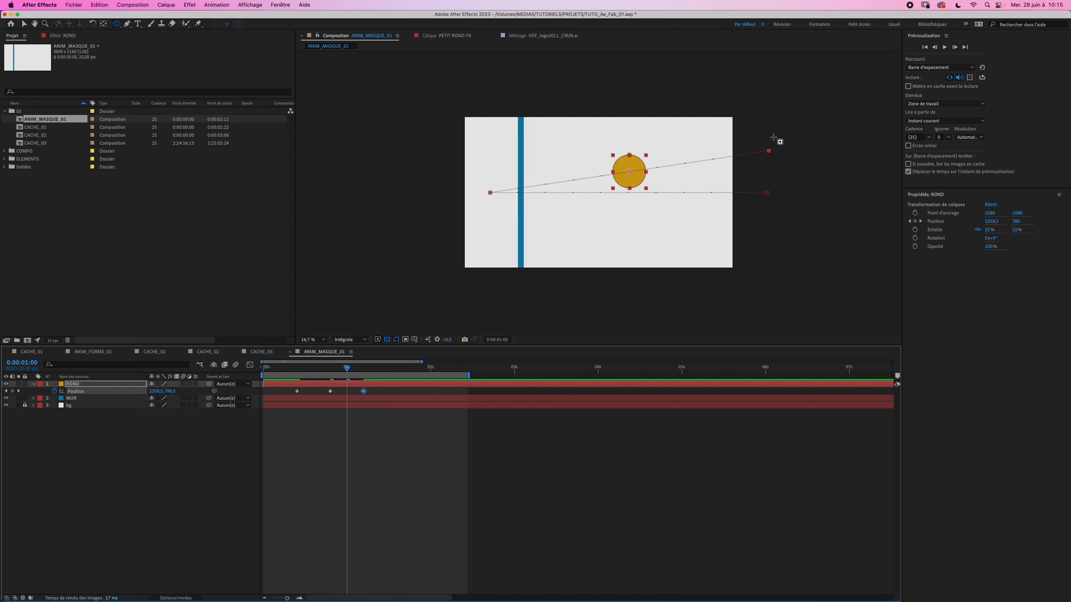
pyautogui.click(127, 23)
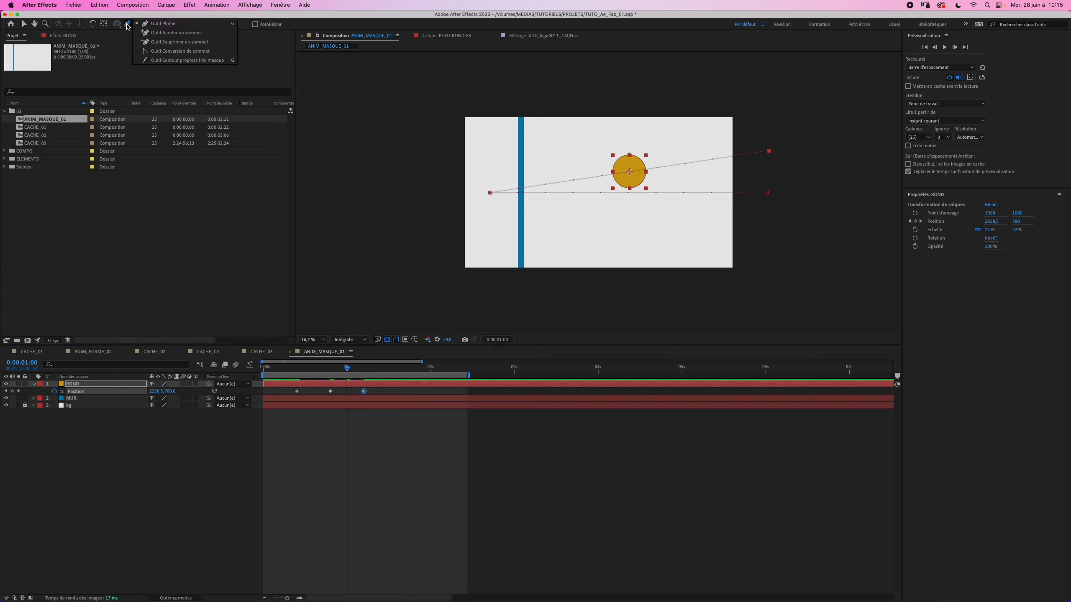
pyautogui.click(177, 51)
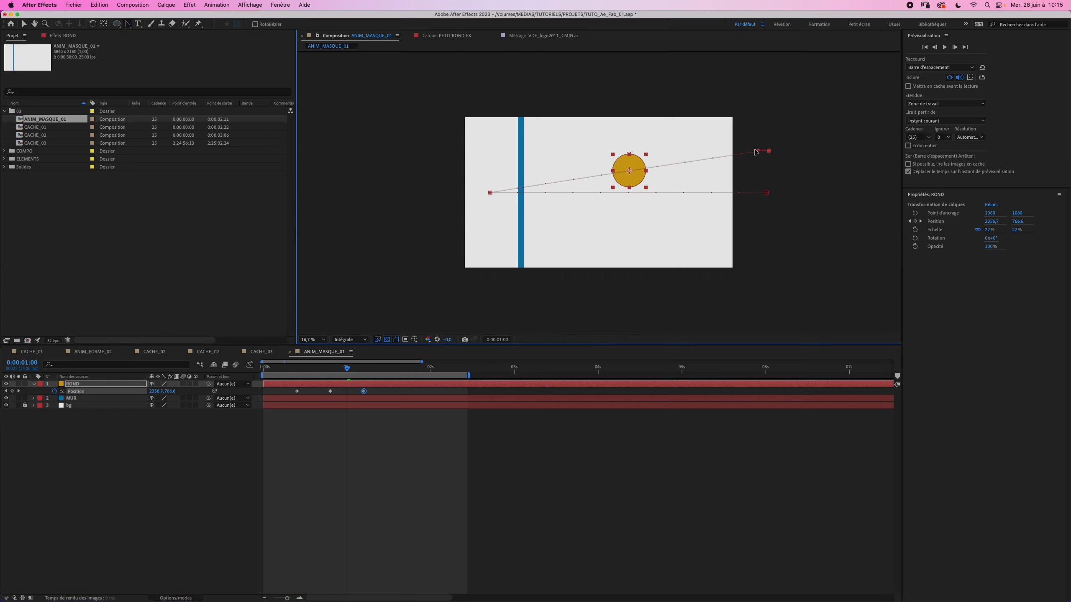
pyautogui.moveTo(768, 151); pyautogui.dragTo(562, 143)
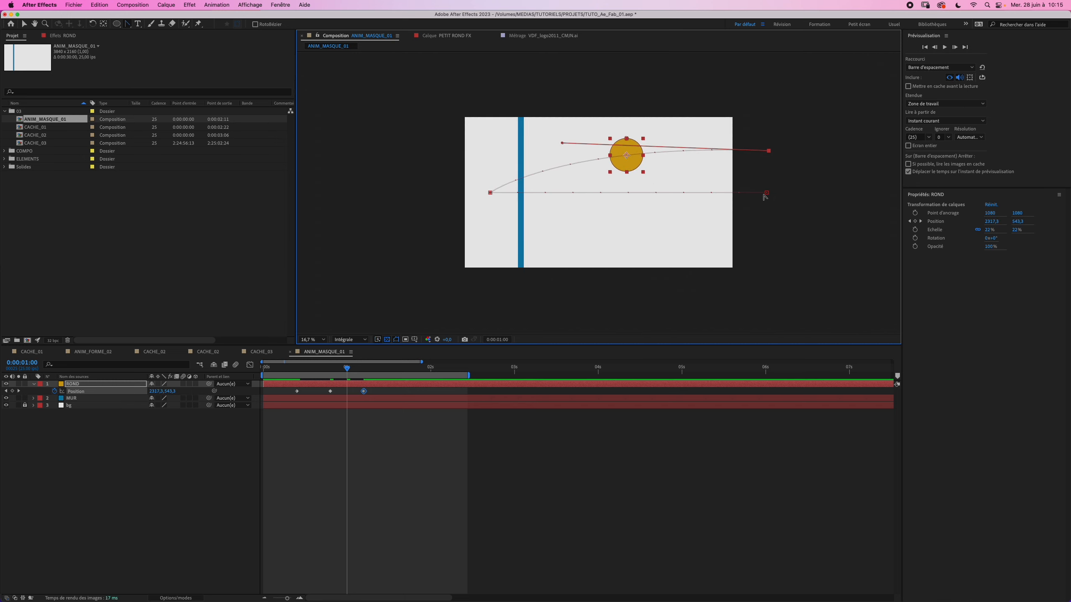
pyautogui.moveTo(766, 193); pyautogui.dragTo(669, 133)
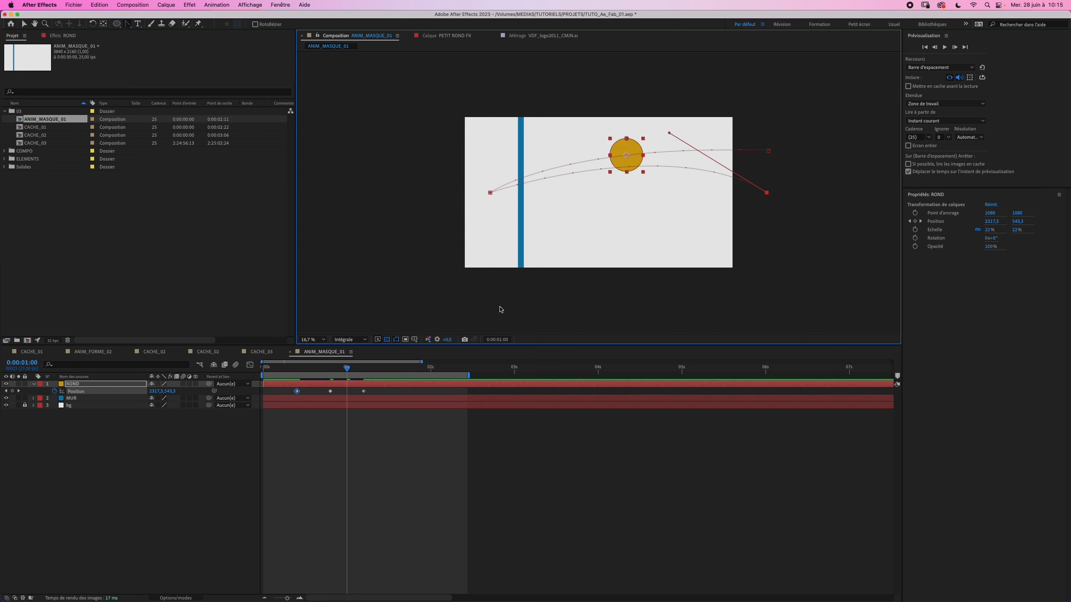
# Deselect the layer and preview the circle's back-and-forth animation.
pyautogui.click(200, 470)
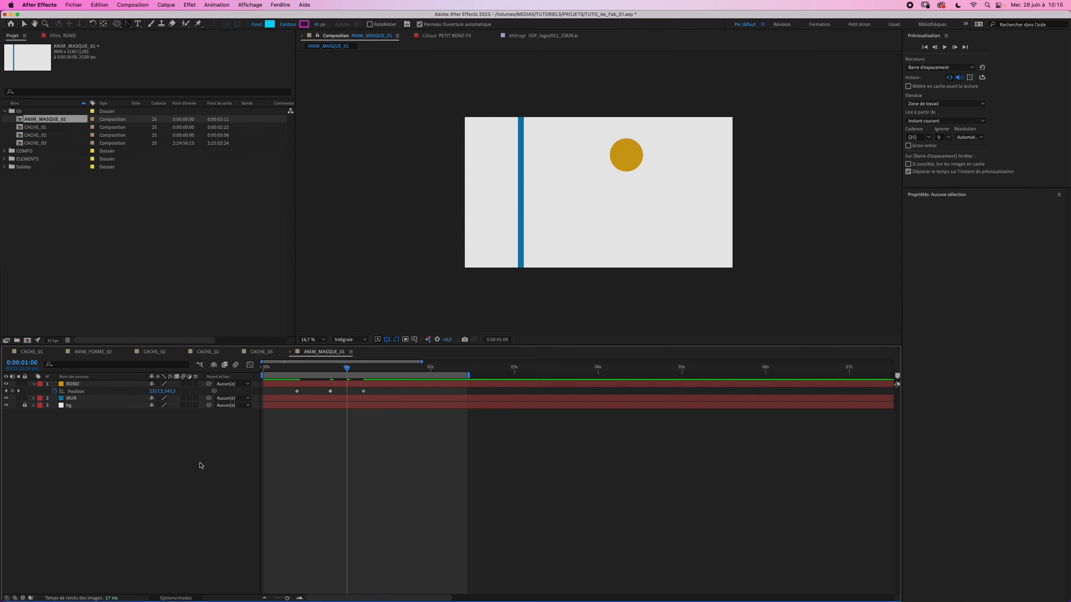
pyautogui.press('space')
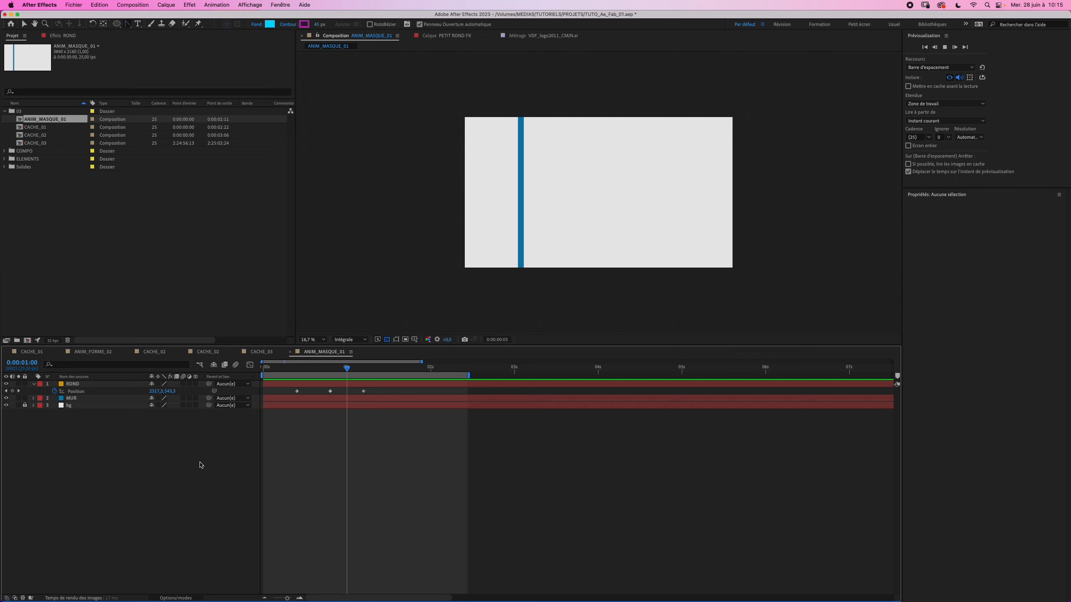
pyautogui.press('space')
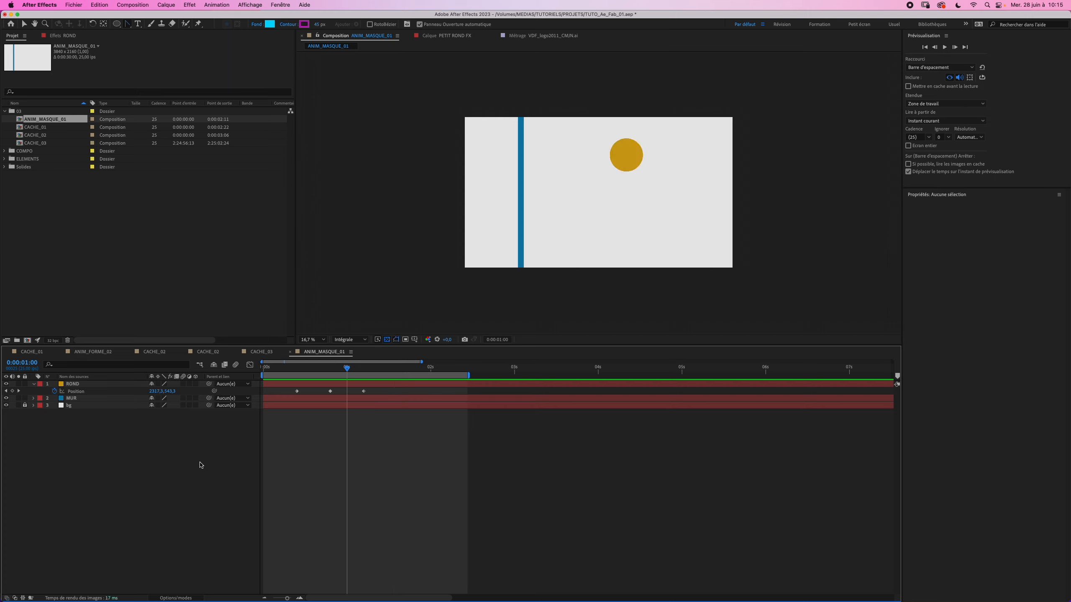
# Add a position keyframe at frame 18 with ROND touching the wall's right edge, at about 1094, 887.
pyautogui.moveTo(335, 372)
pyautogui.mouseDown()
pyautogui.moveTo(317, 373)
pyautogui.moveTo(331, 381)
pyautogui.mouseUp()
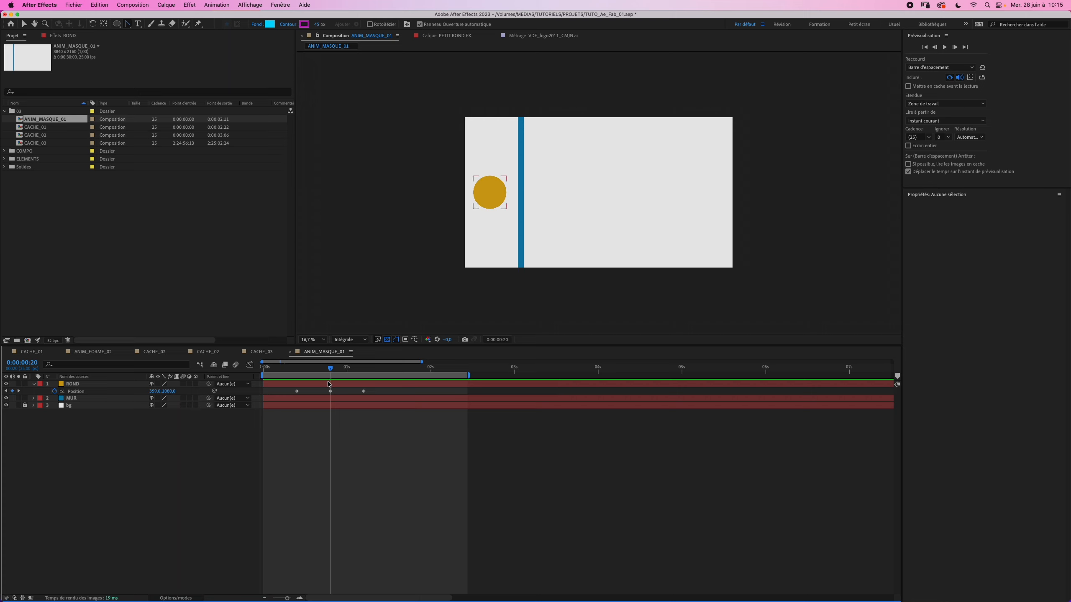
pyautogui.press('pageup')
pyautogui.press('pageup')
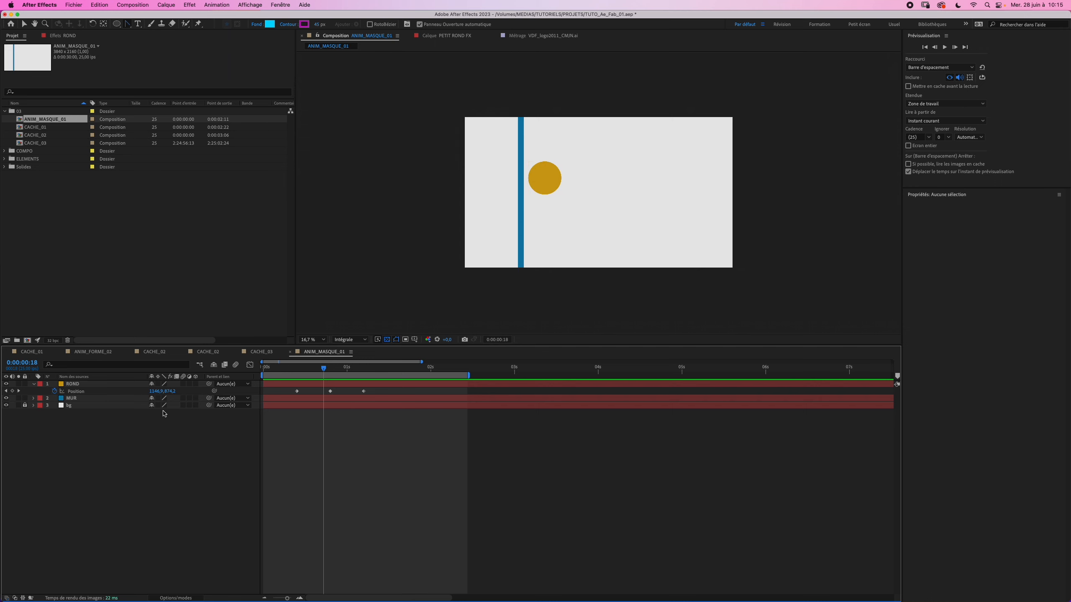
pyautogui.moveTo(152, 391)
pyautogui.mouseDown()
pyautogui.moveTo(141, 396)
pyautogui.moveTo(173, 391)
pyautogui.mouseUp()
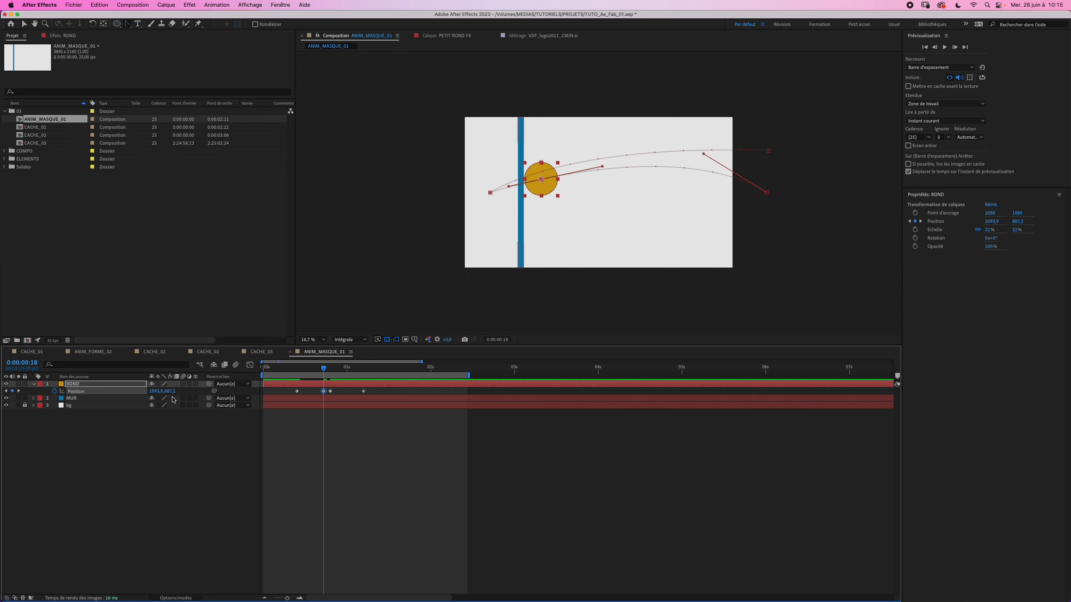
# Compare frames 18 and 20 to examine how ROND moves from the wall contact to its far-side position.
pyautogui.moveTo(289, 389); pyautogui.dragTo(333, 401)
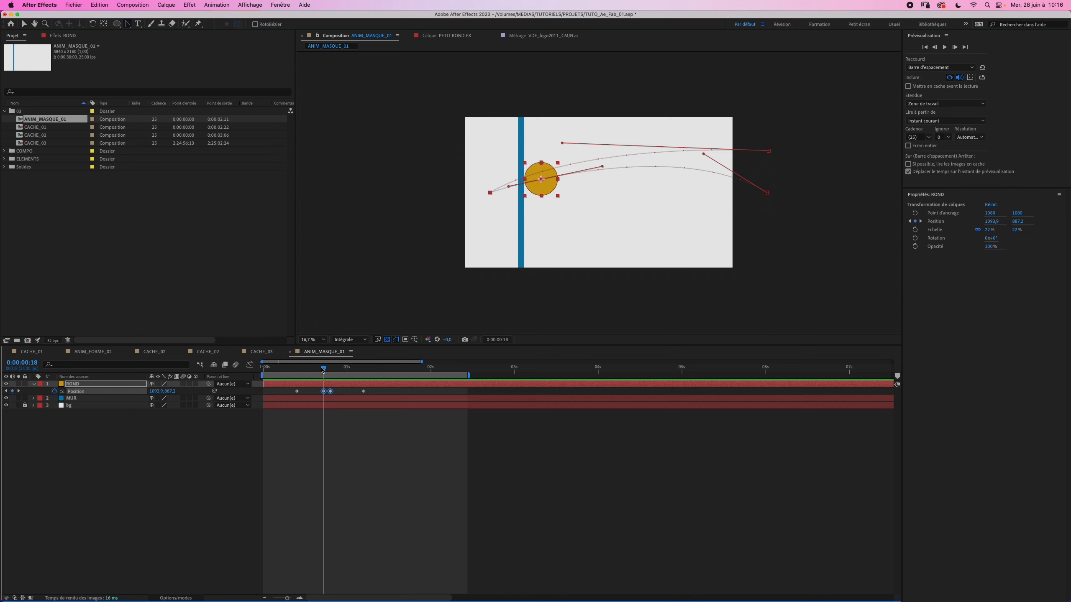
pyautogui.press('pagedown')
pyautogui.press('pagedown')
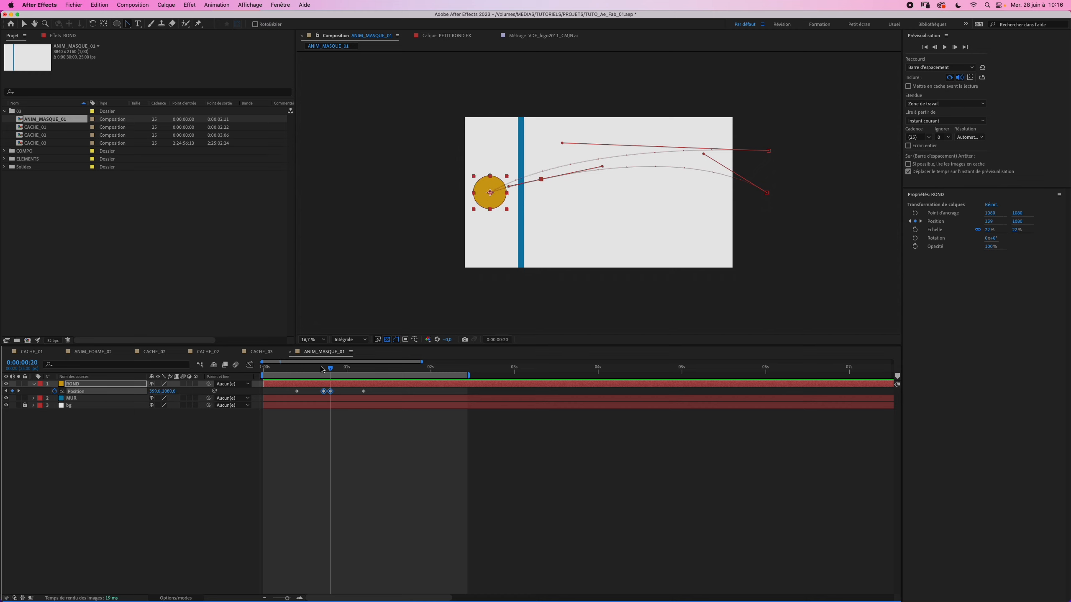
pyautogui.press('pageup')
pyautogui.press('pageup')
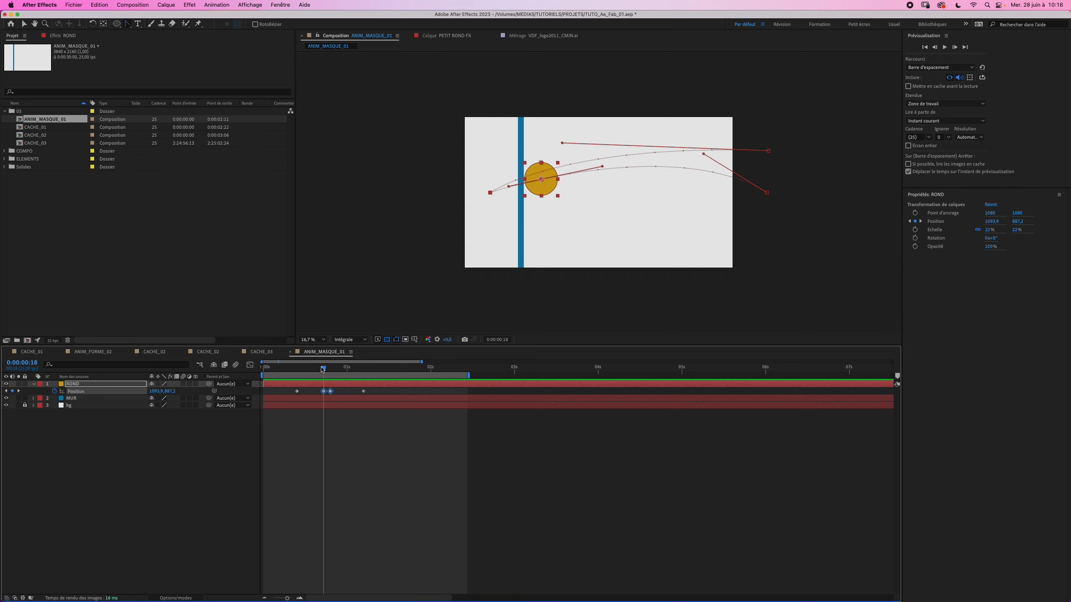
pyautogui.press('pagedown')
pyautogui.press('pagedown')
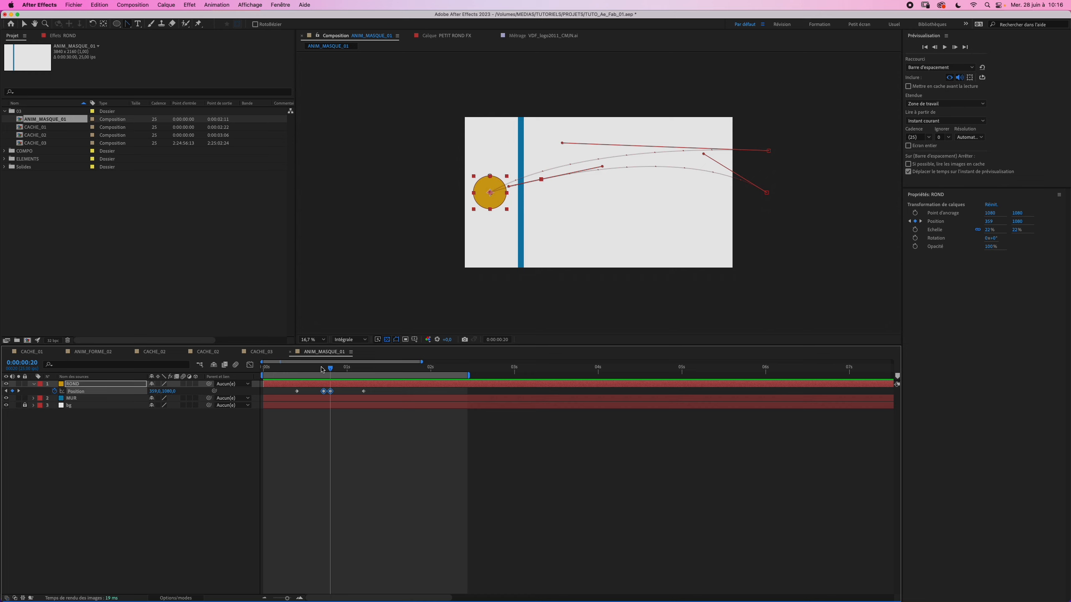
# Delay ROND's last two position keyframes by four frames, putting the far-side position at frame 24, and preview the animation.
pyautogui.press('pagedown')
pyautogui.press('pagedown')
pyautogui.press('pagedown')
pyautogui.press('pagedown')
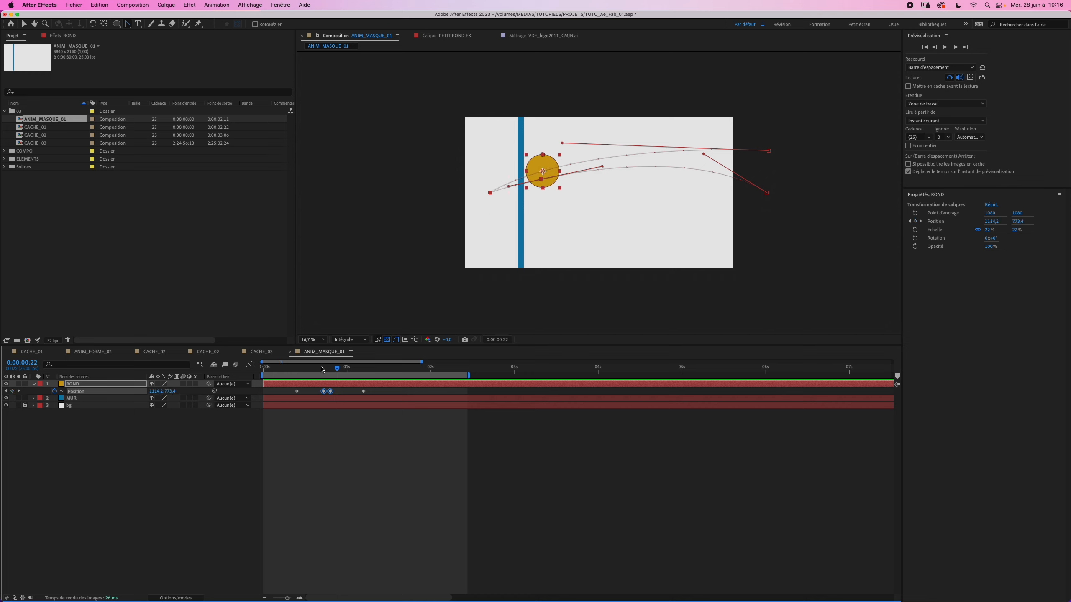
pyautogui.moveTo(375, 391); pyautogui.dragTo(345, 395)
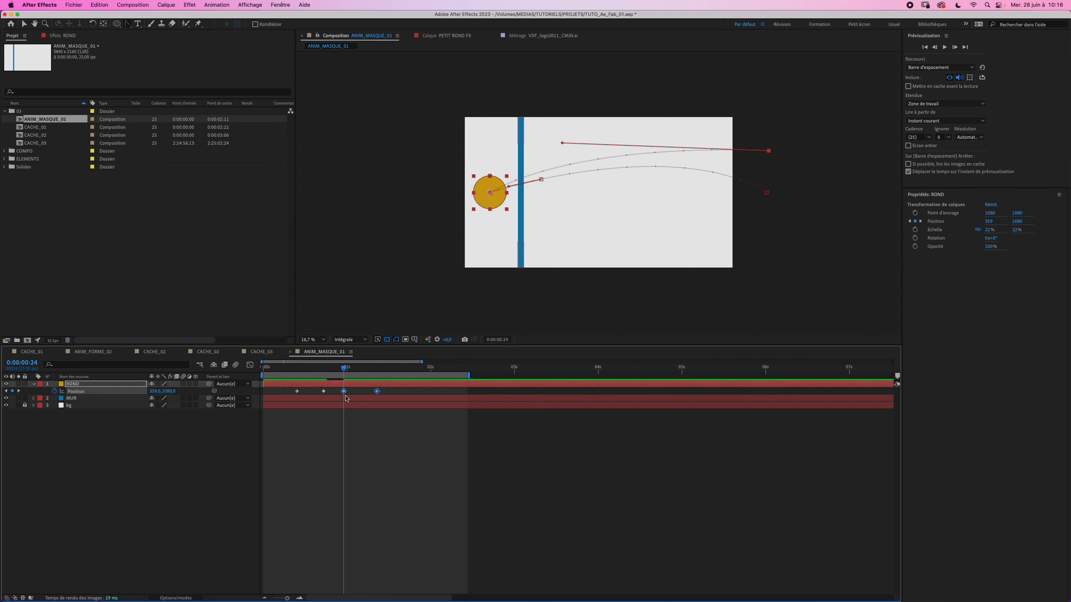
pyautogui.press('space')
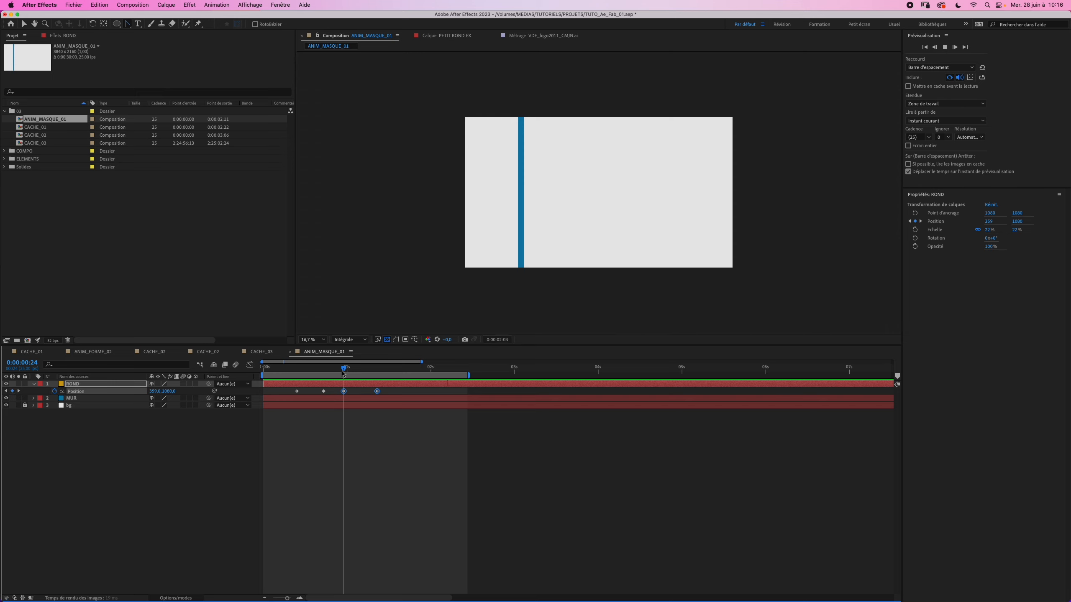
# At frame 18, reveal the mask path of the MUR layer and select its Masque 1.
pyautogui.moveTo(342, 371); pyautogui.dragTo(339, 370)
pyautogui.press('j')
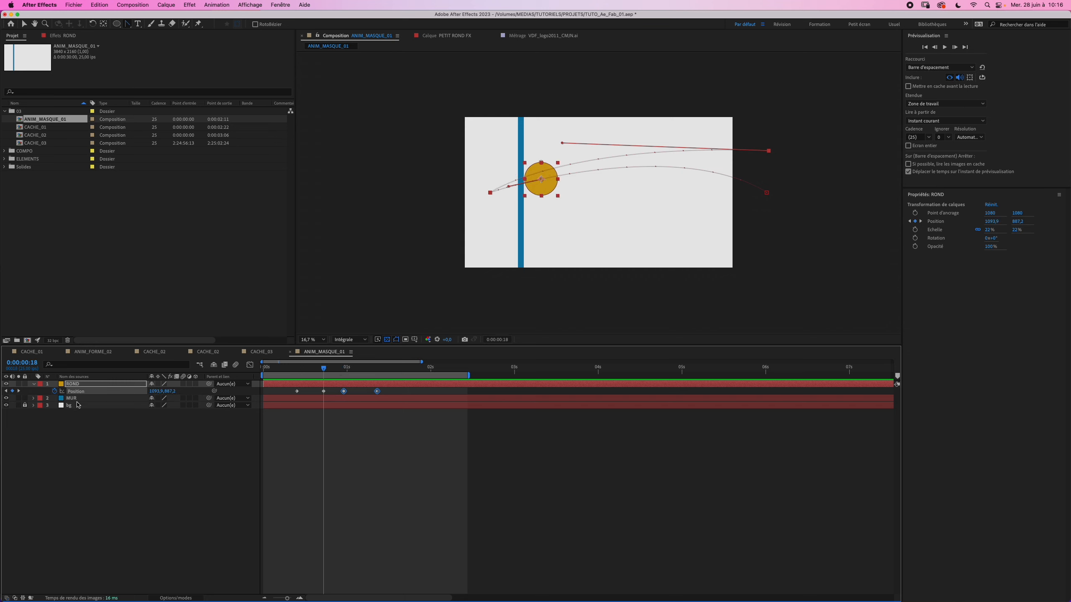
pyautogui.click(85, 401)
pyautogui.press('m')
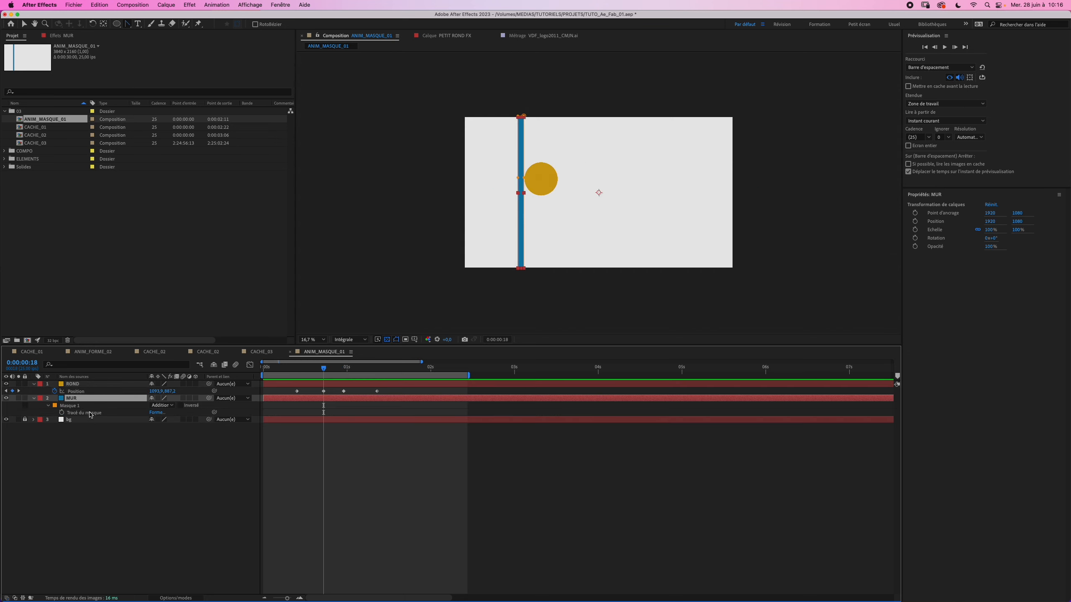
pyautogui.click(73, 407)
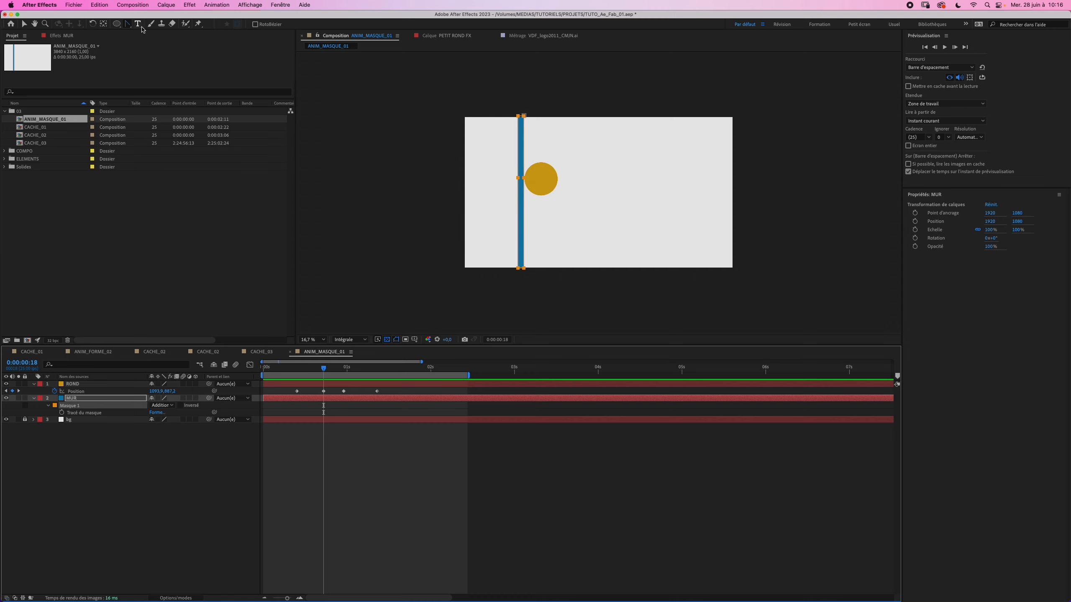
# Select the two middle vertices of the wall's mask to examine their curve handles and the vertex tools.
pyautogui.moveTo(128, 23); pyautogui.dragTo(149, 34)
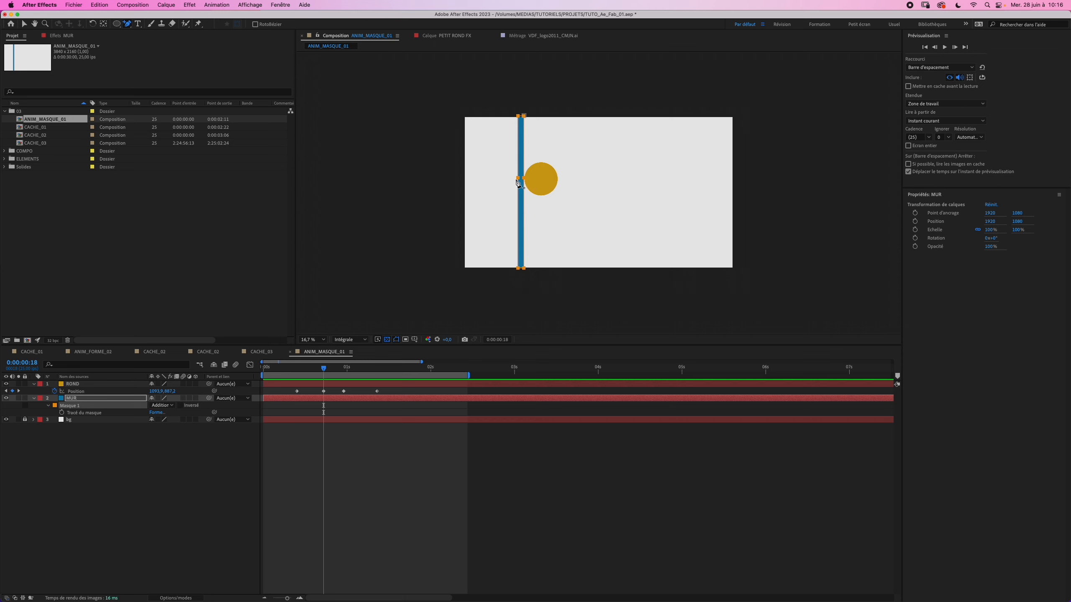
pyautogui.press('v')
pyautogui.moveTo(507, 170); pyautogui.dragTo(532, 190)
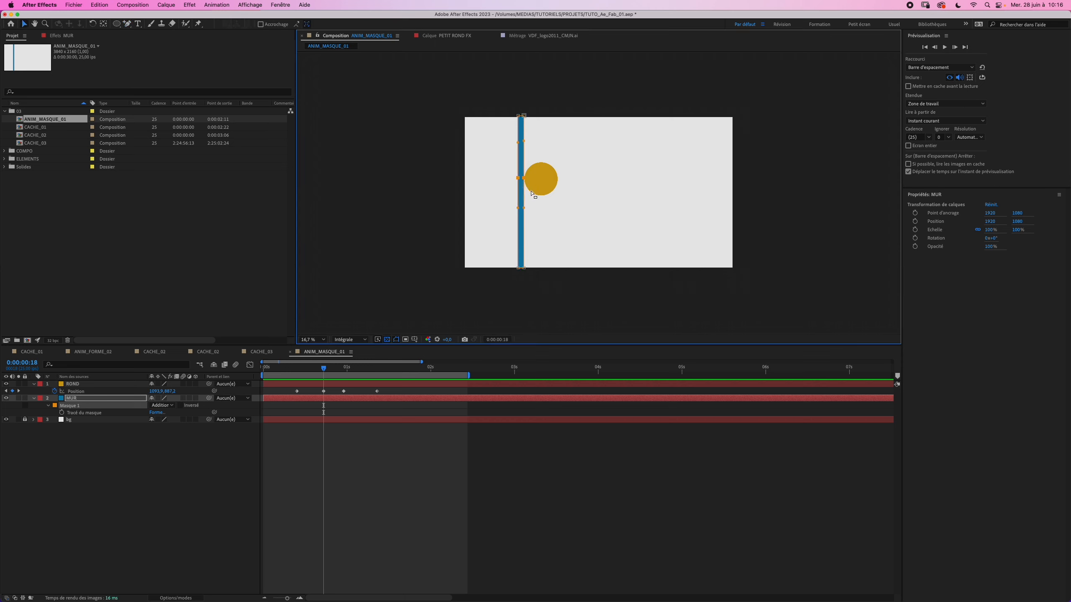
pyautogui.moveTo(132, 25); pyautogui.dragTo(169, 59)
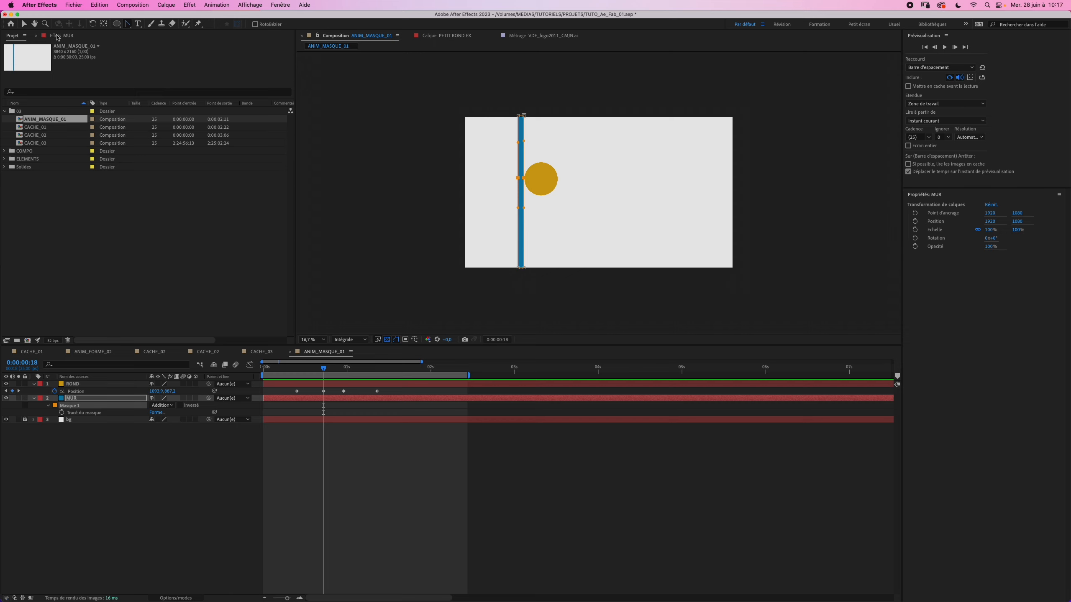
pyautogui.press('v')
# Keyframe MUR's mask path at frame 18, and at frame 24 bend the wall's middle leftward around the circle's left edge.
pyautogui.click(62, 412)
pyautogui.press('k')
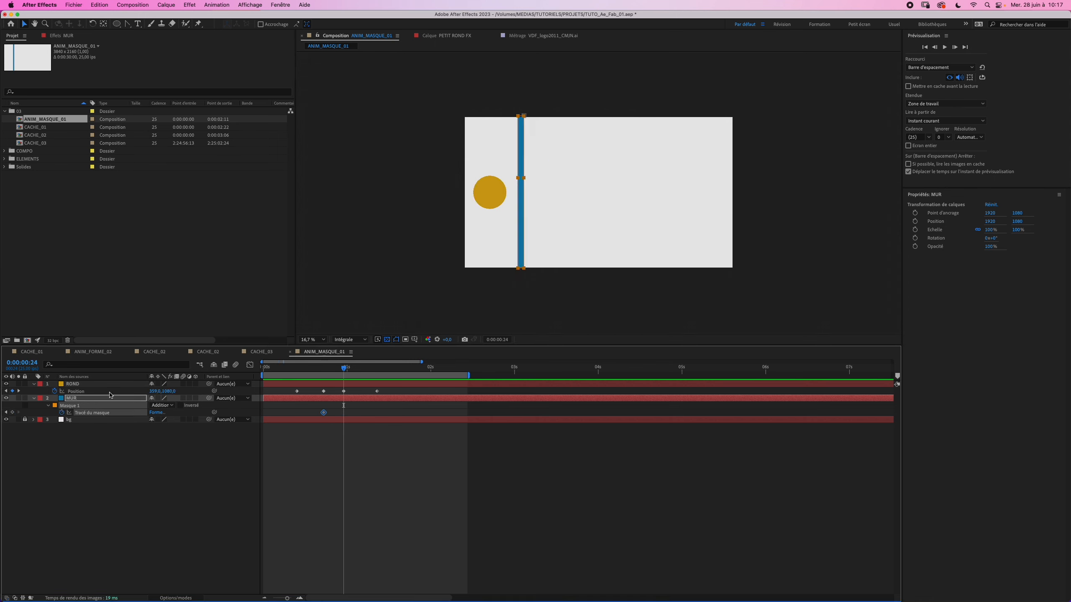
pyautogui.click(513, 180)
pyautogui.moveTo(519, 180); pyautogui.dragTo(467, 193)
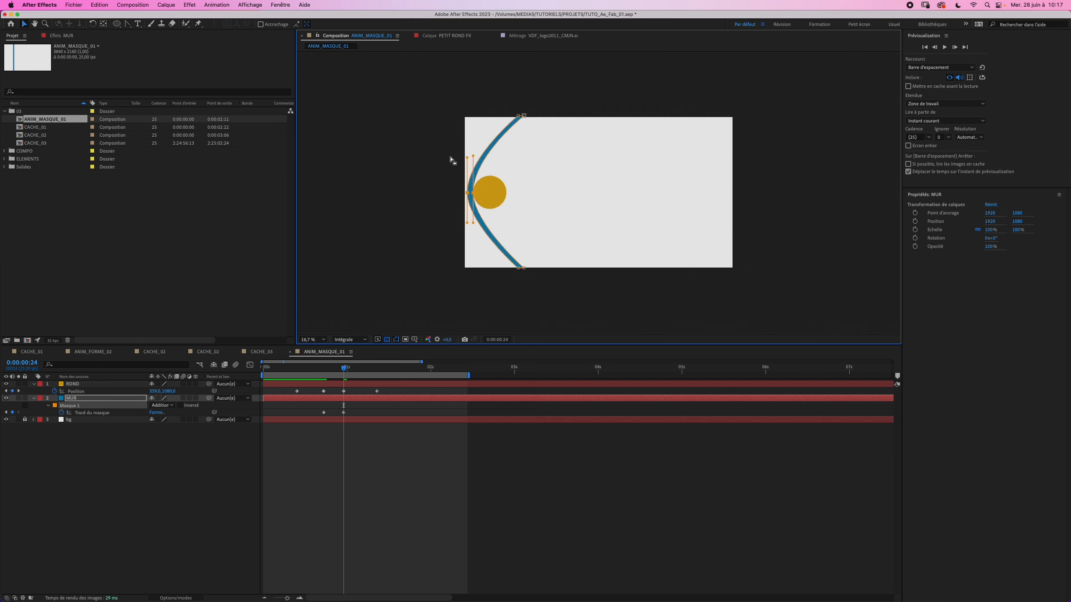
# Keyframe the wall's rebound by moving its middle mask vertices to the right at 1:02 and back to the left at 1:05.
pyautogui.press('pagedown')
pyautogui.press('pagedown')
pyautogui.press('pagedown')
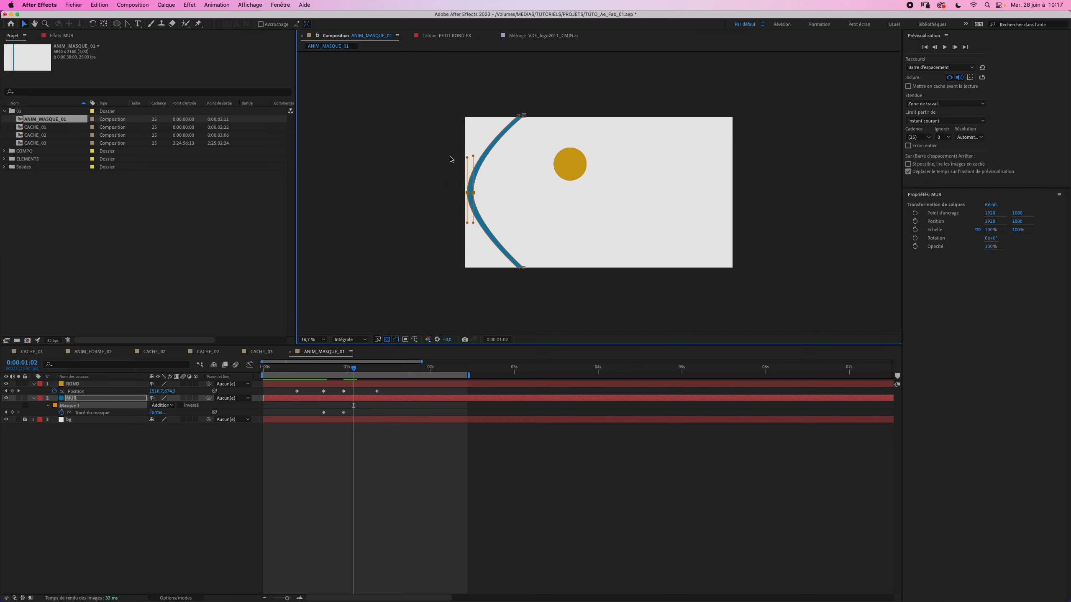
pyautogui.moveTo(473, 194); pyautogui.dragTo(551, 194)
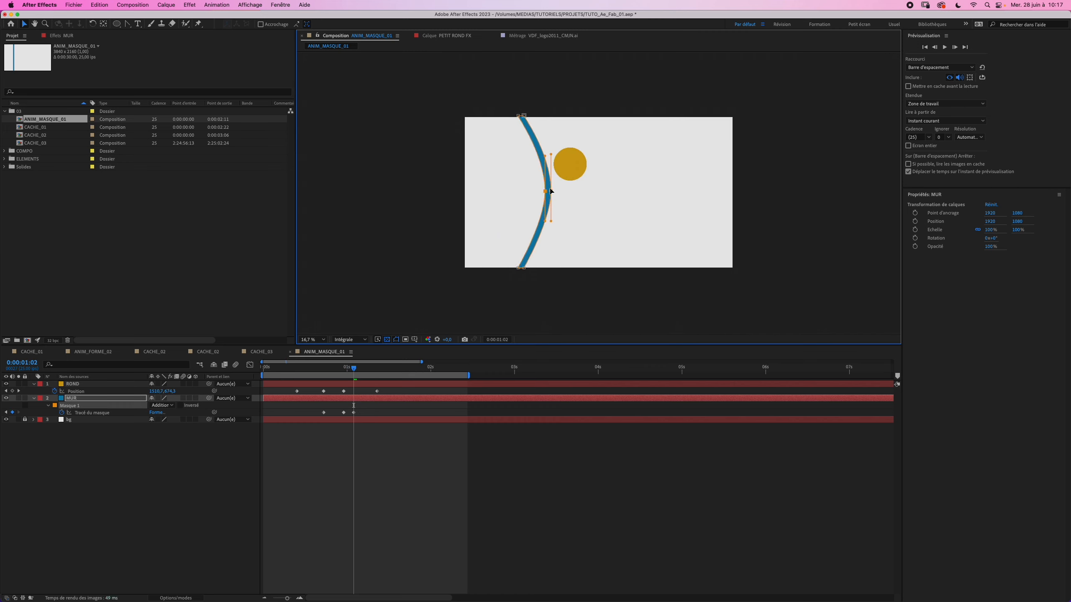
pyautogui.press('pagedown')
pyautogui.press('pagedown')
pyautogui.press('pagedown')
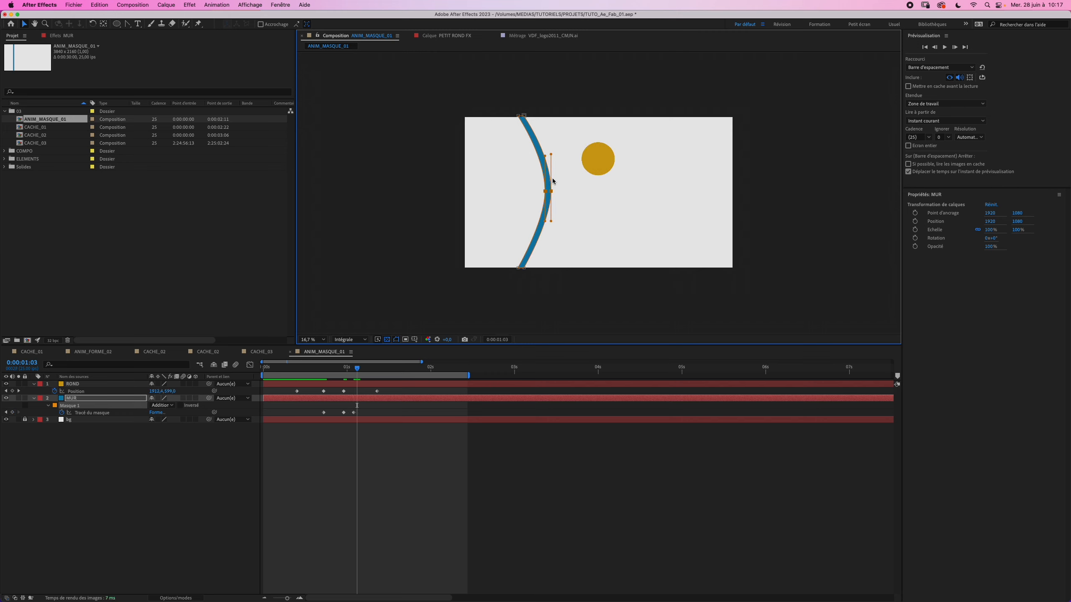
pyautogui.moveTo(553, 192); pyautogui.dragTo(504, 191)
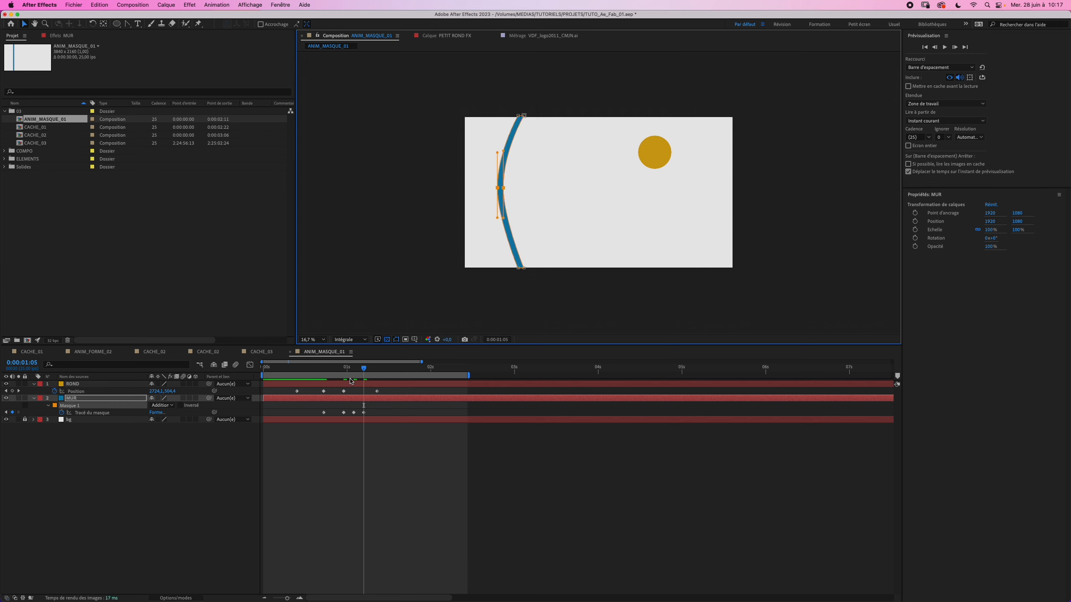
# Continue the wall's oscillation with smaller mask bends, to the right at 1:08 and to the left at 1:11.
pyautogui.press('pagedown')
pyautogui.press('pagedown')
pyautogui.press('pagedown')
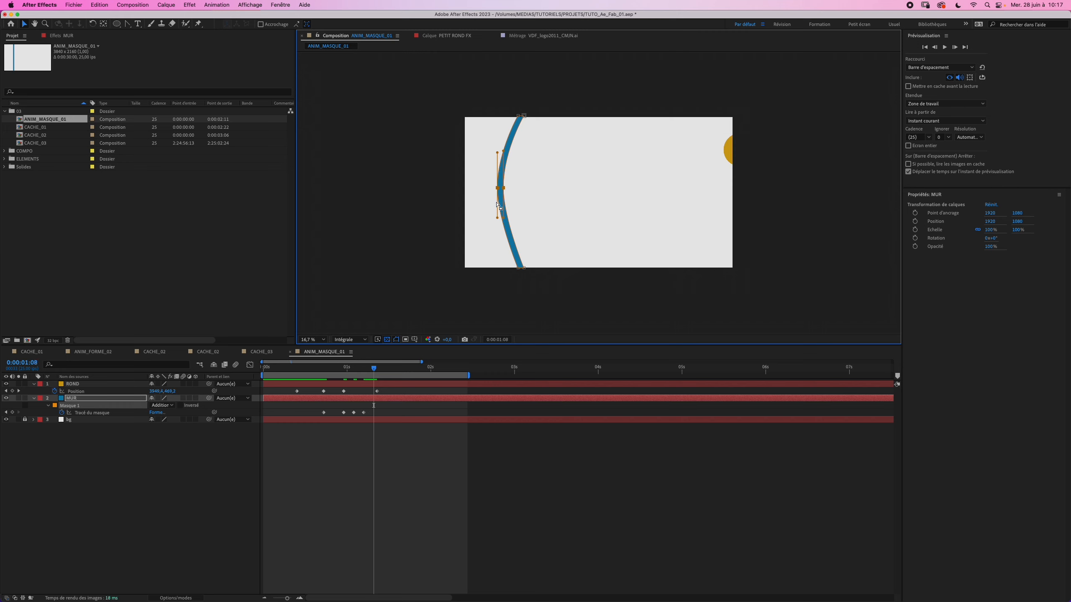
pyautogui.moveTo(504, 189); pyautogui.dragTo(539, 189)
pyautogui.press('pagedown')
pyautogui.press('pagedown')
pyautogui.press('pagedown')
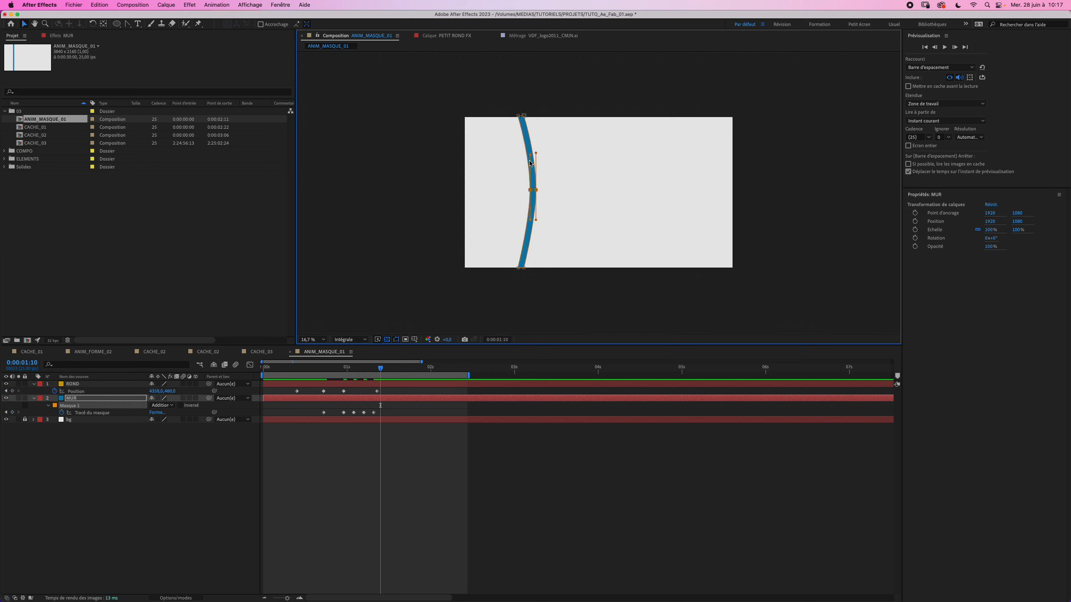
pyautogui.moveTo(537, 193); pyautogui.dragTo(515, 192)
# Keyframe gradually weaker wall bends at 1:14, 1:17, 1:20 and 1:23, alternating right and left.
pyautogui.press('pagedown')
pyautogui.press('pagedown')
pyautogui.press('pagedown')
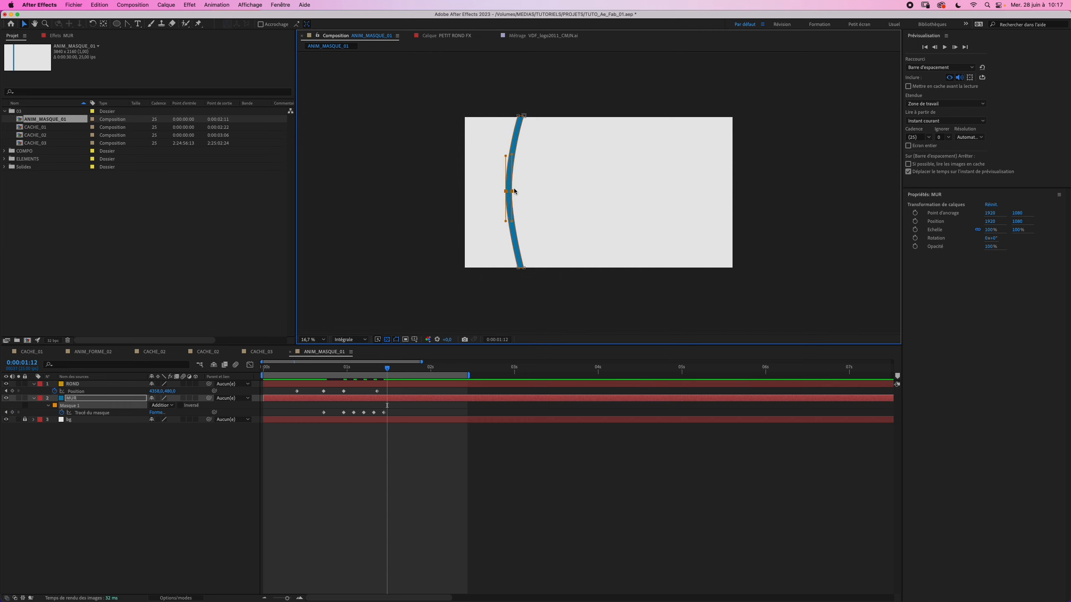
pyautogui.moveTo(513, 193); pyautogui.dragTo(532, 193)
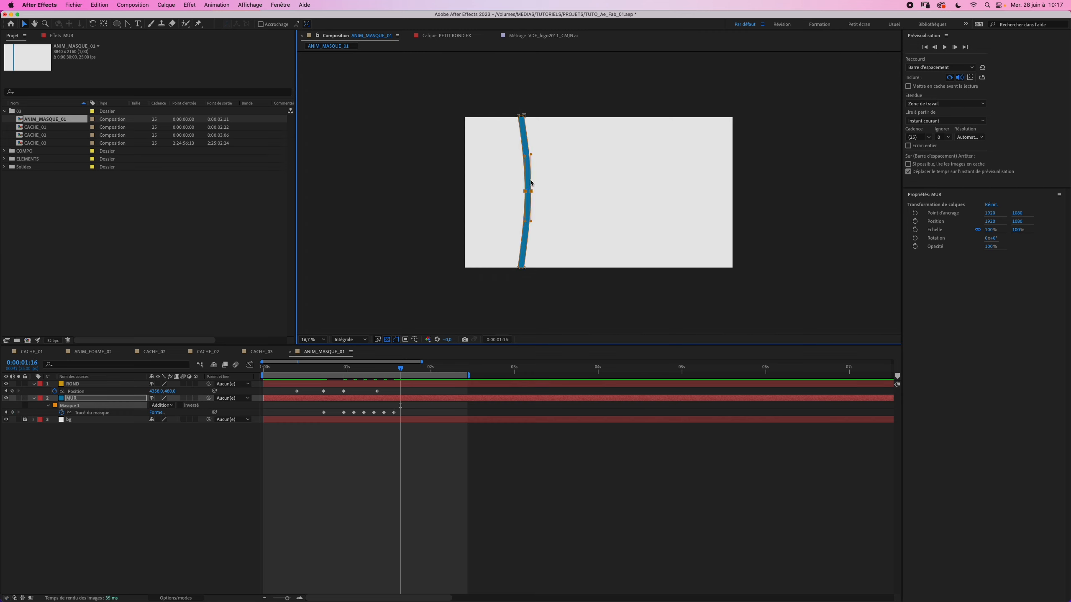
pyautogui.moveTo(535, 194); pyautogui.dragTo(522, 193)
pyautogui.press('pagedown')
pyautogui.press('pagedown')
pyautogui.press('pagedown')
pyautogui.press('pagedown')
pyautogui.press('pagedown')
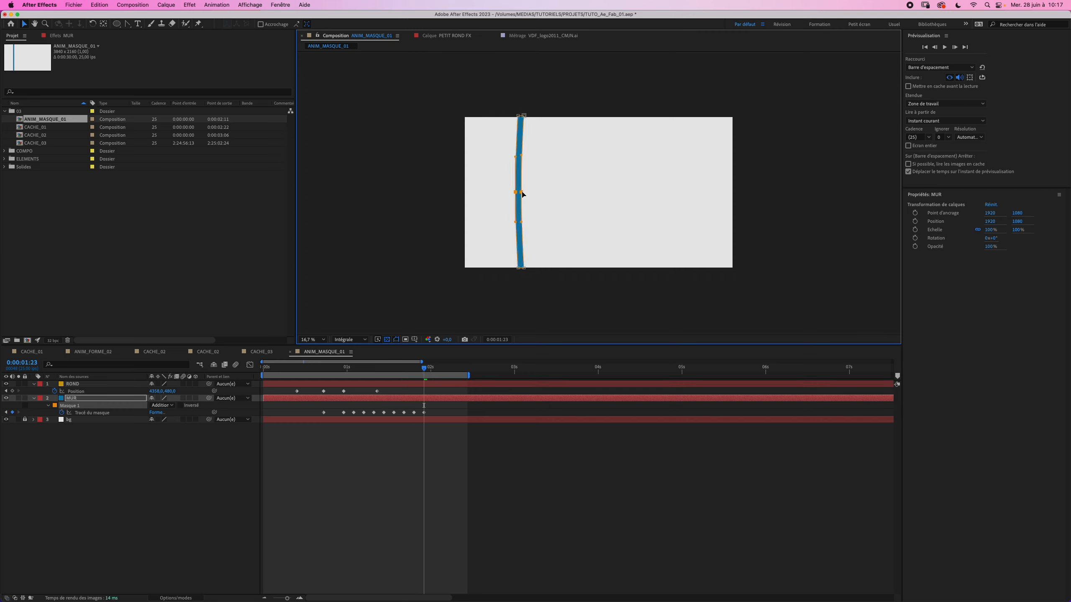
# Return the wall to its straight shape at 2:01 by copying the mask path keyframe from frame 18 there.
pyautogui.press('pagedown')
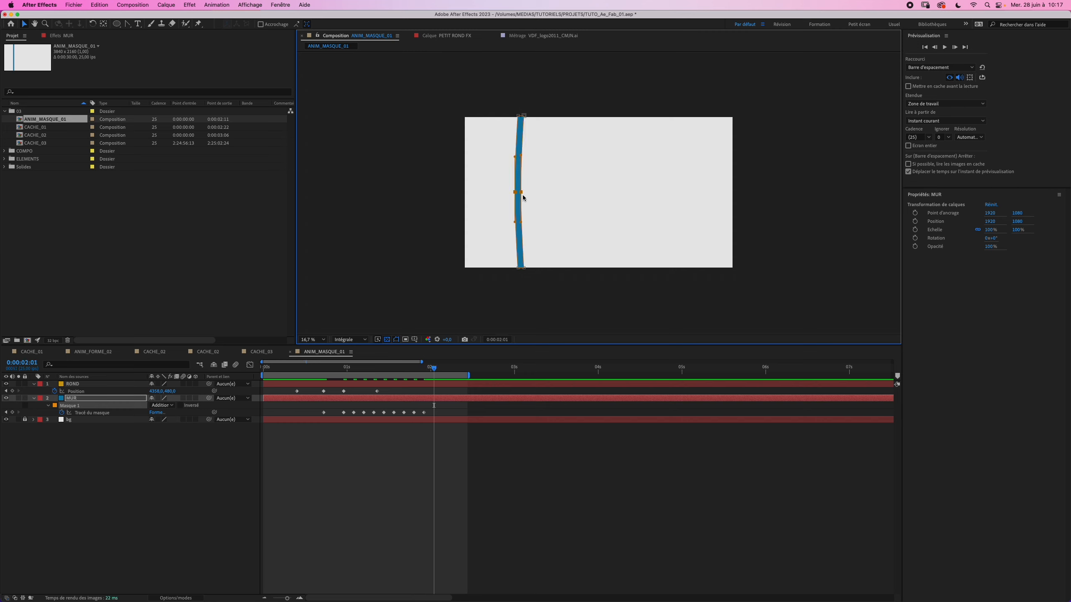
pyautogui.press('pageup')
pyautogui.press('pageup')
pyautogui.press('pageup')
pyautogui.press('pagedown')
pyautogui.press('pagedown')
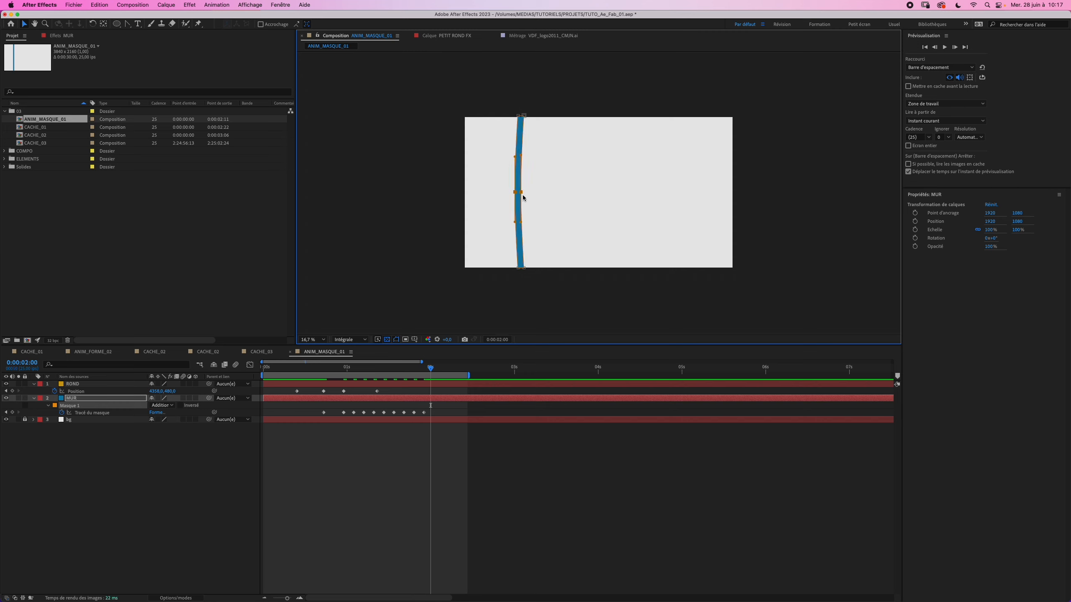
pyautogui.click(323, 412)
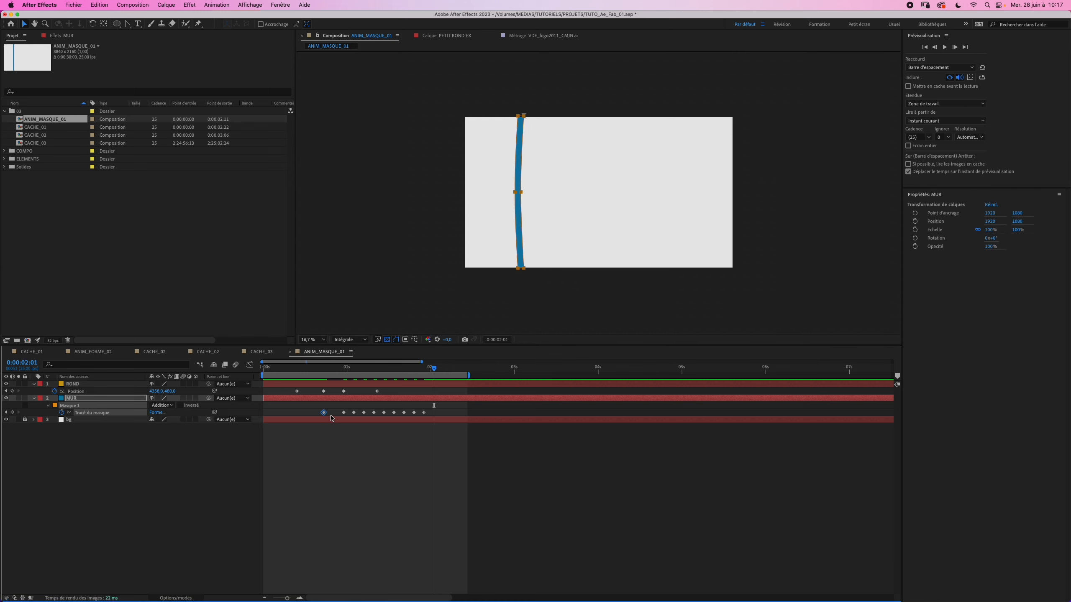
pyautogui.press('super+v')
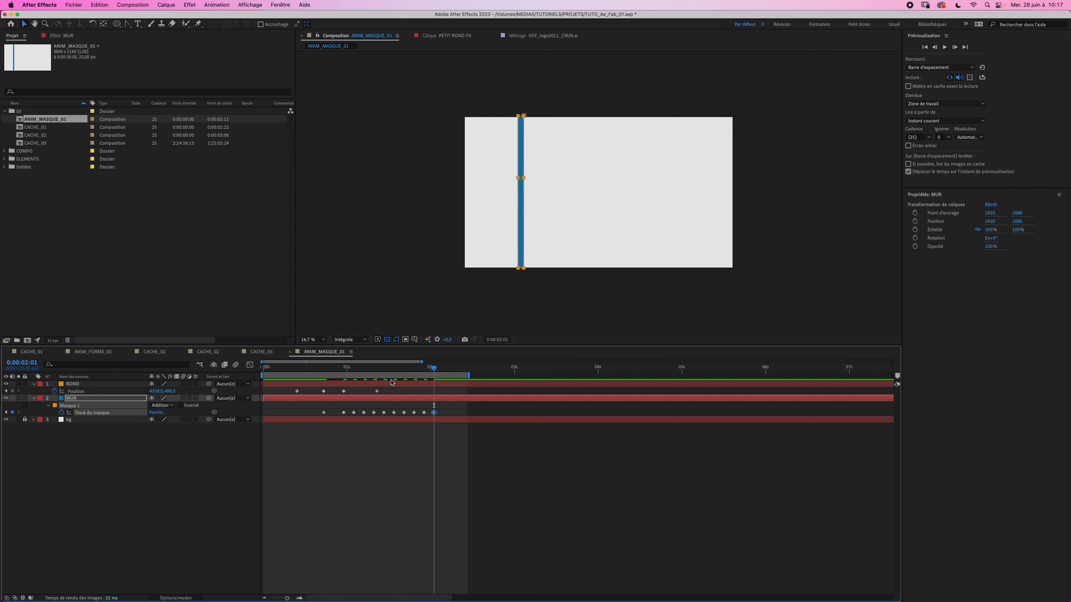
# Extend the work area's end to about 2:20 and preview the animation with the composition fitted to the viewer.
pyautogui.moveTo(471, 375); pyautogui.dragTo(500, 374)
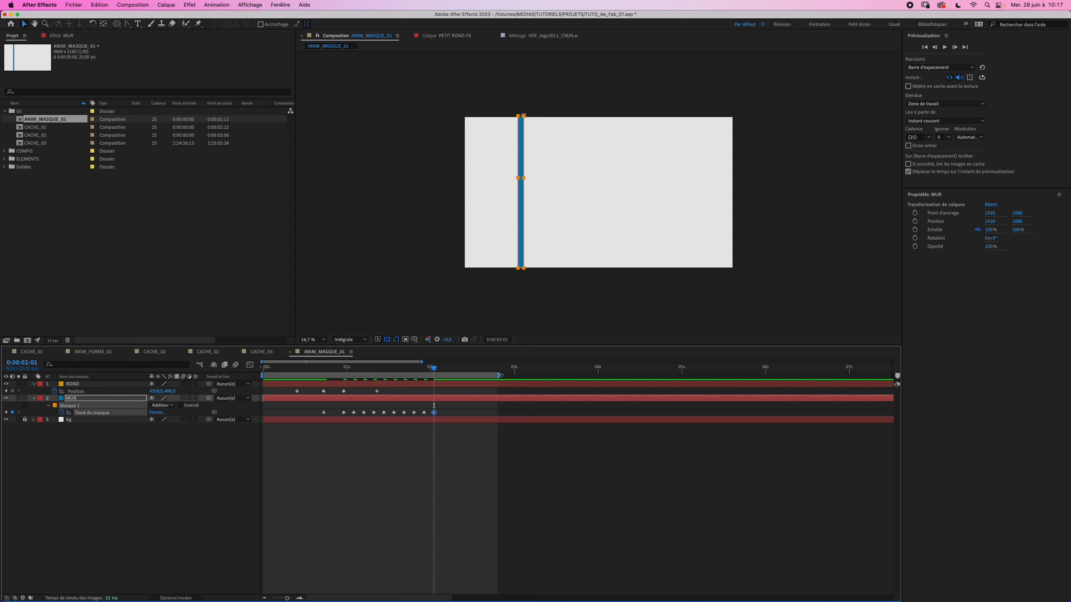
pyautogui.press('space')
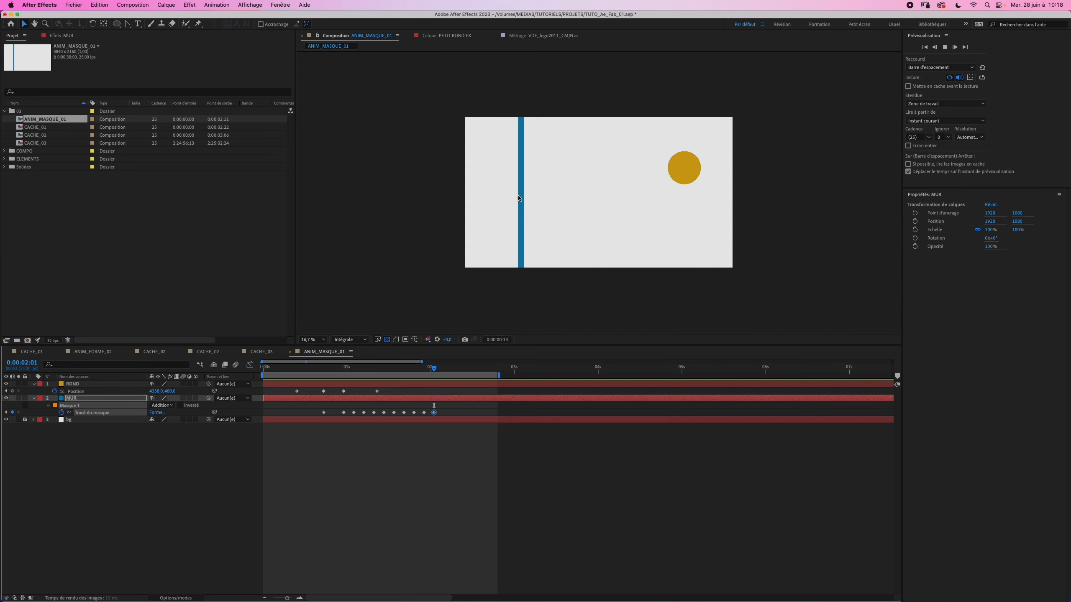
pyautogui.click(315, 340)
pyautogui.click(314, 361)
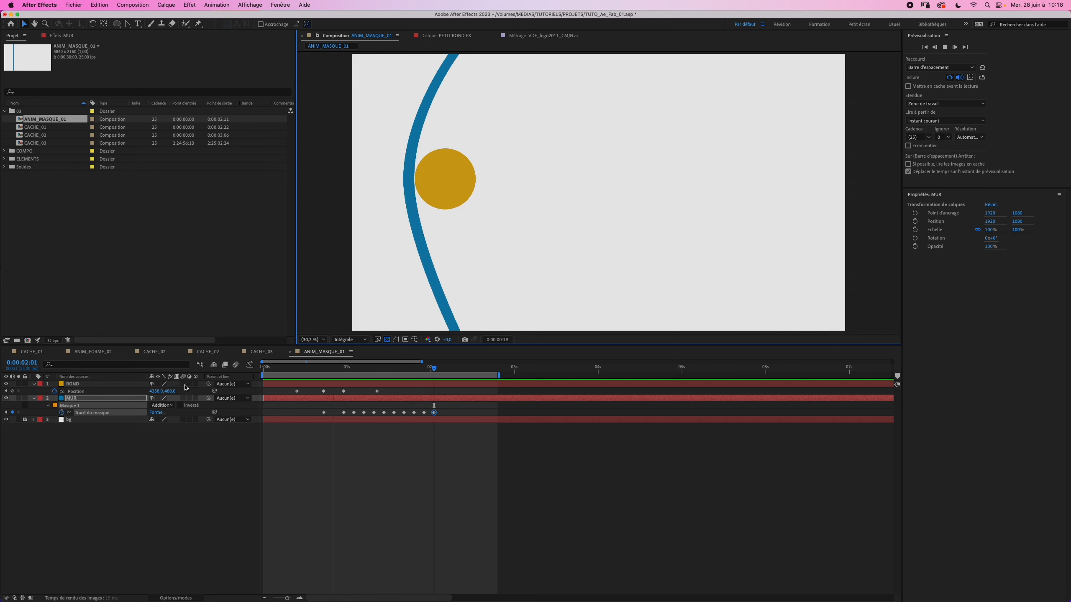
# Enable motion blur for the ROND and MUR layers and the composition, check it near frame 23 and preview the animation.
pyautogui.click(312, 367)
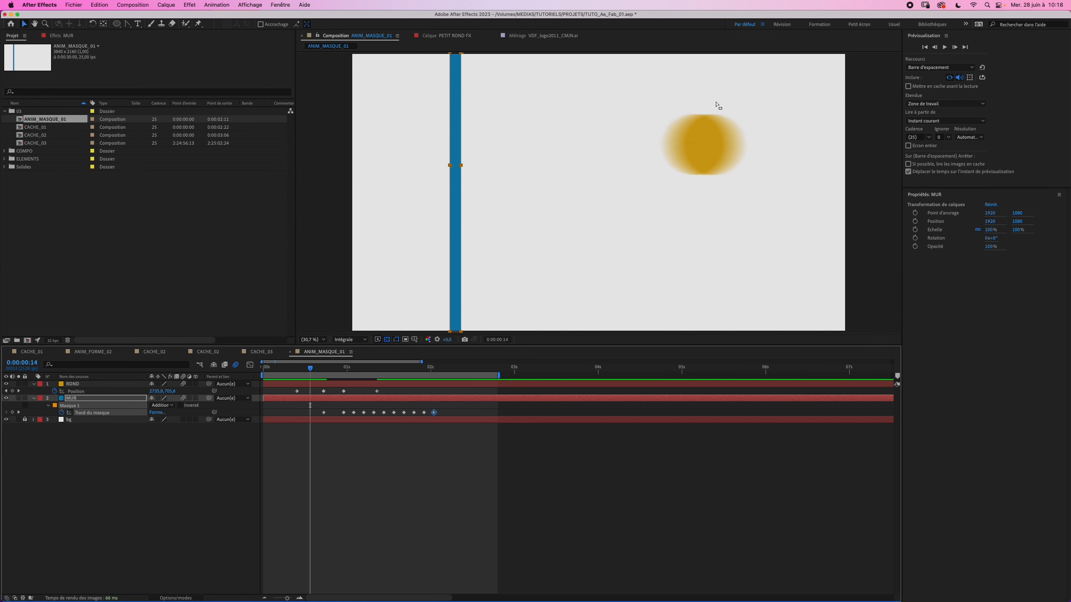
pyautogui.moveTo(310, 370); pyautogui.dragTo(341, 381)
pyautogui.click(213, 472)
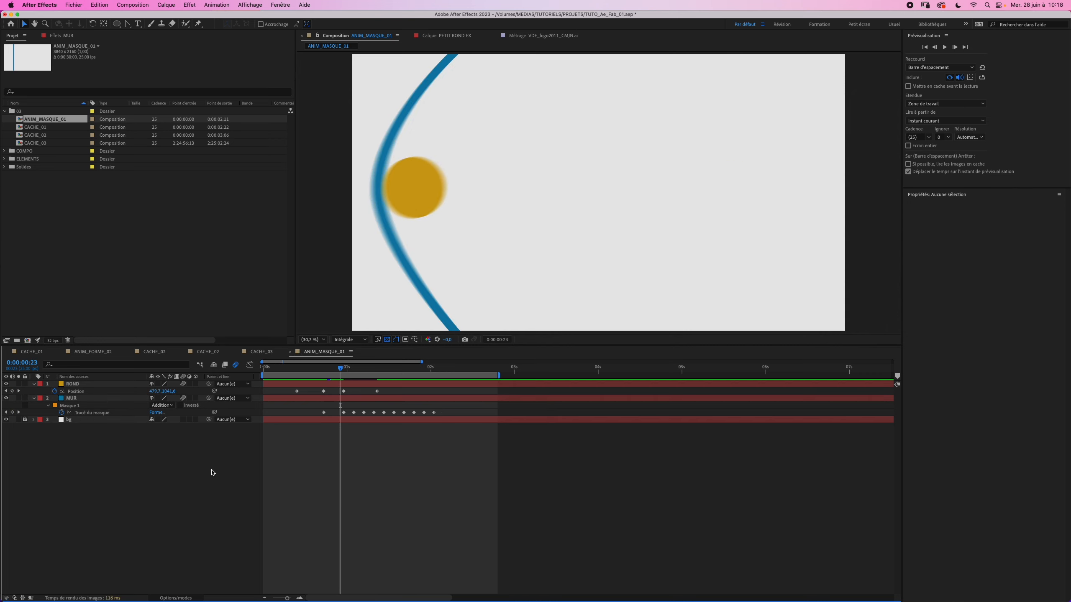
pyautogui.press('space')
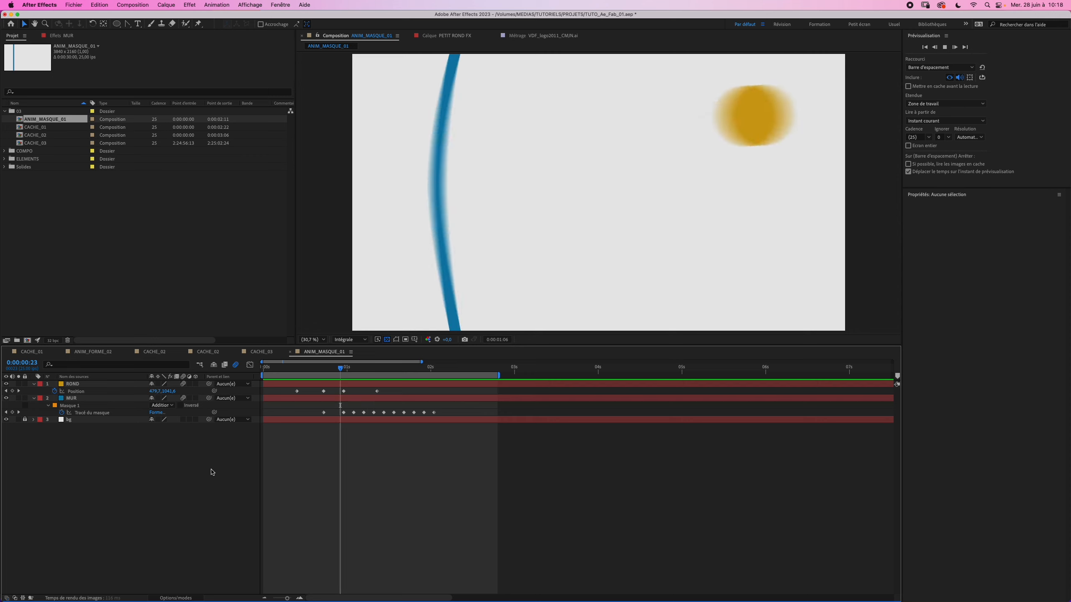